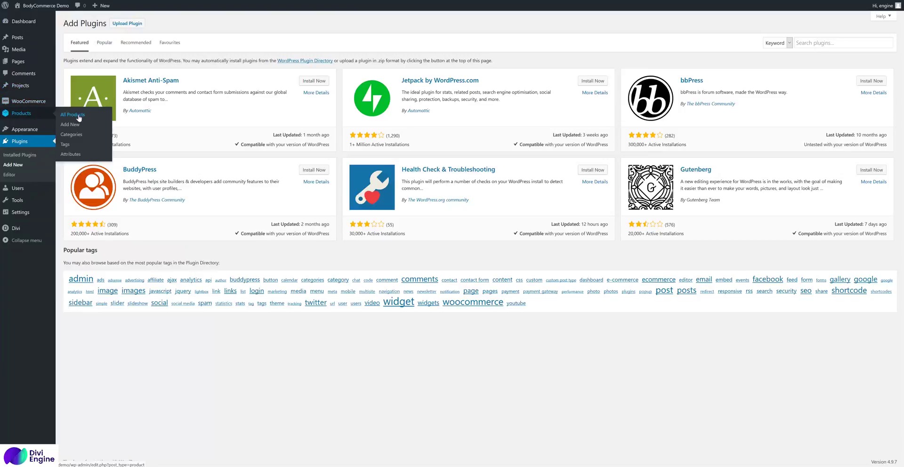
- Install the plugin from the divi-bodycommerce zip file and activate it
left_click(107, 103)
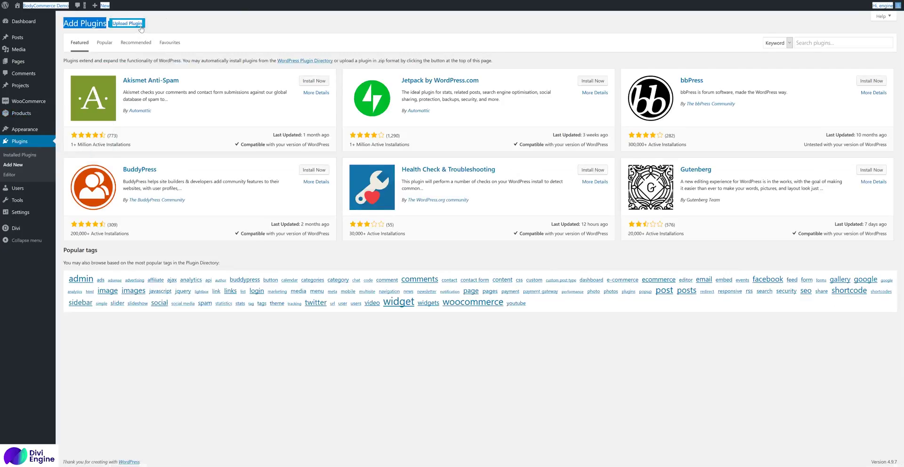
left_click(128, 24)
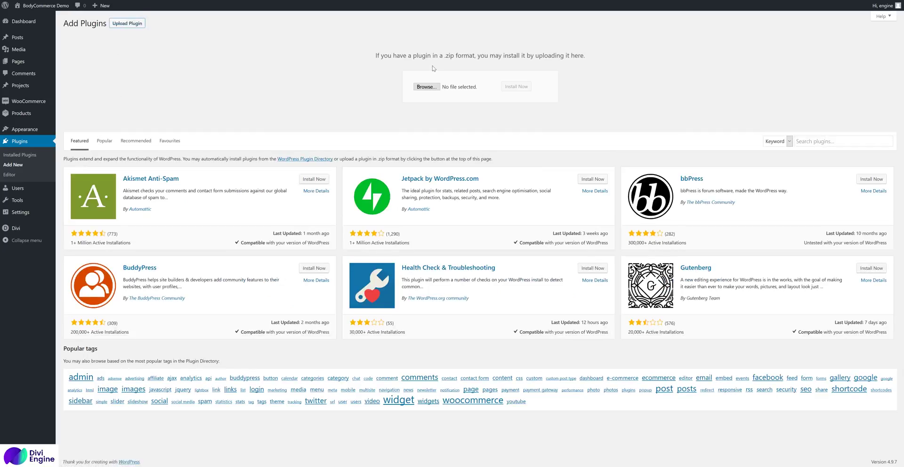
left_click(427, 86)
double_click(155, 66)
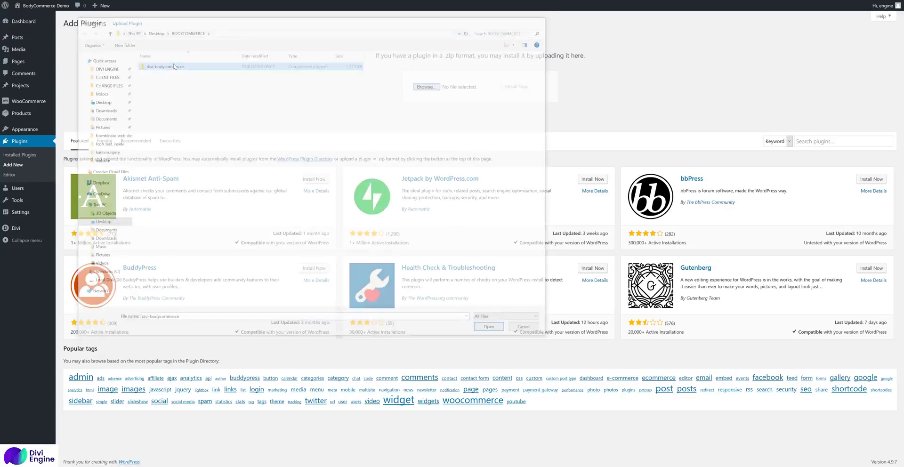
left_click(519, 89)
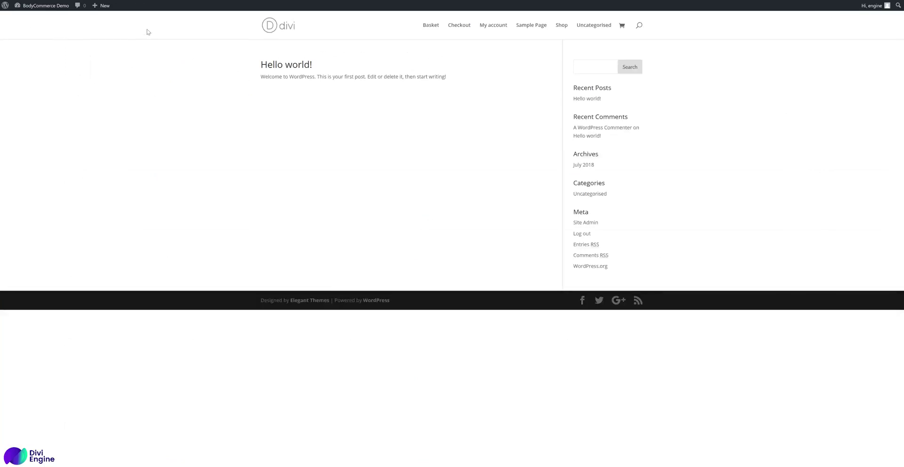
right_click(162, 88)
left_click(216, 102)
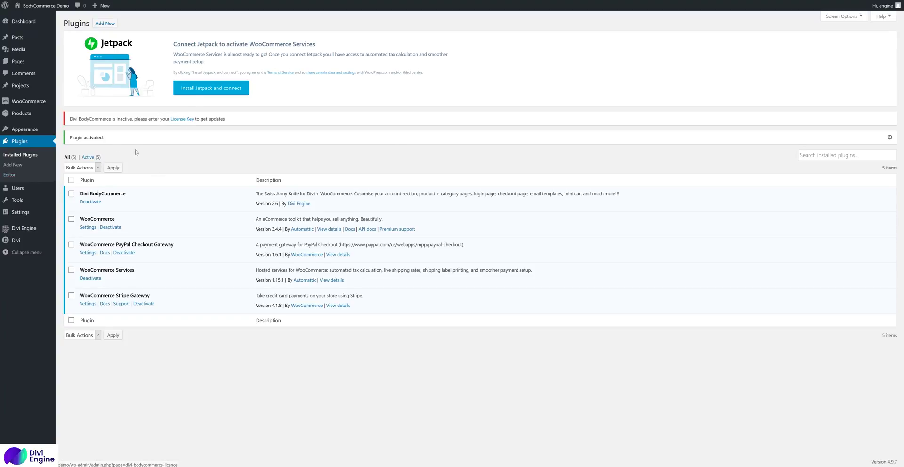
- Open the BodyCommerce License page and place the cursor in the License Key field
mouse_move(41, 230)
left_click(85, 283)
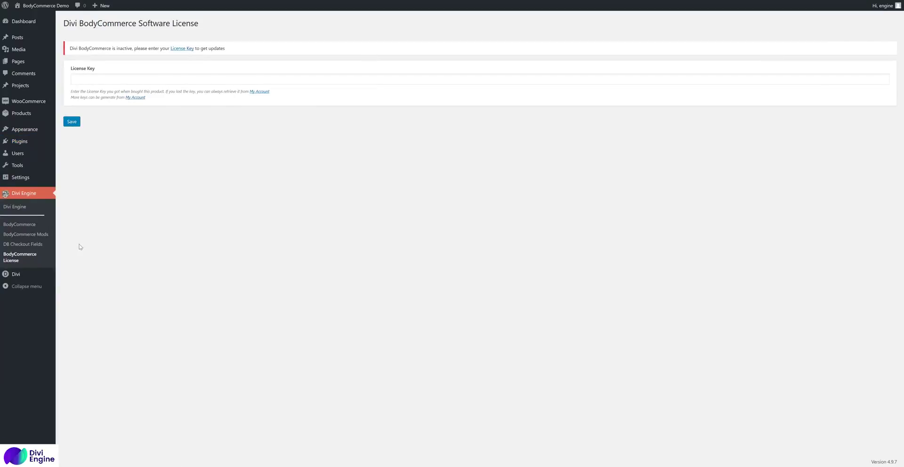
left_click(105, 81)
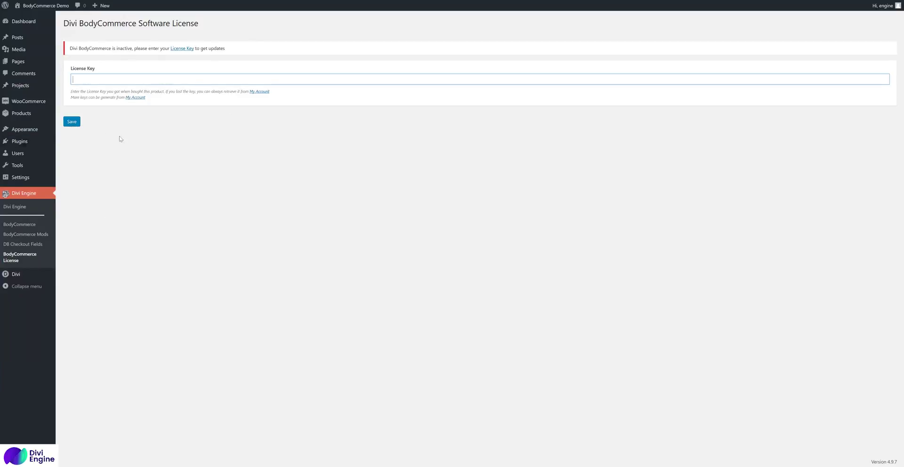
- Open the BodyCommerce product page settings and view the Hoodie product from the shop on the live site
left_click(35, 225)
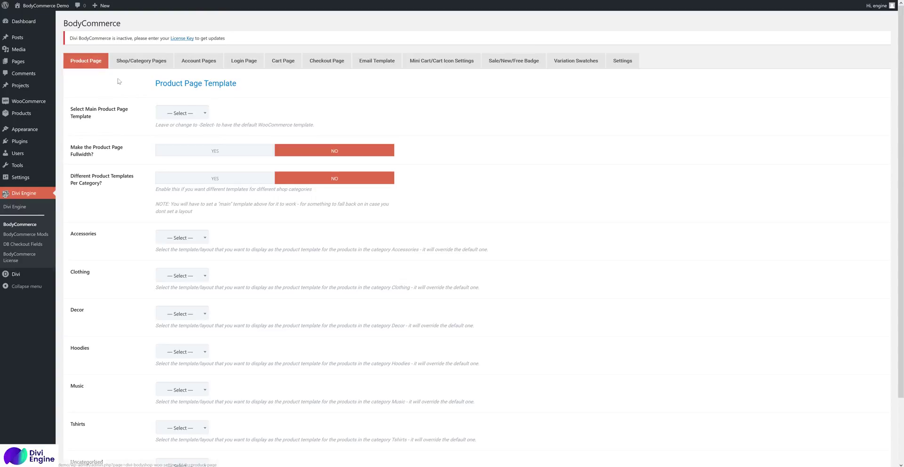
left_click_drag(246, 87, 139, 90)
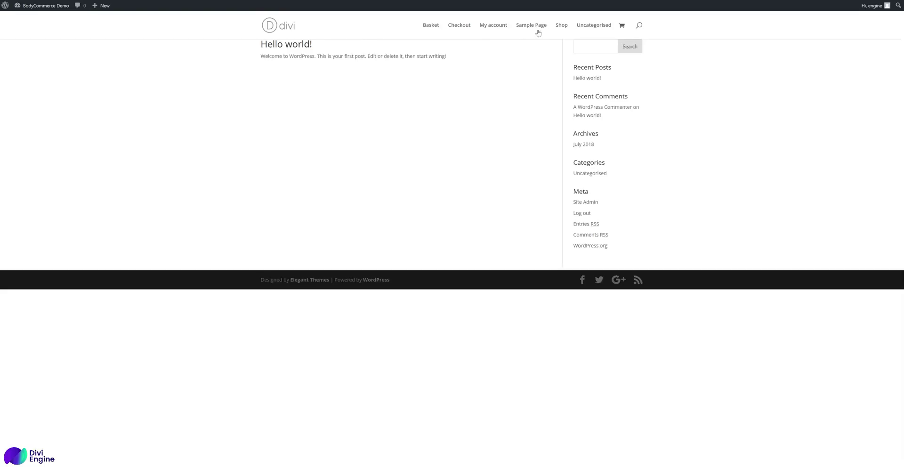
left_click(562, 30)
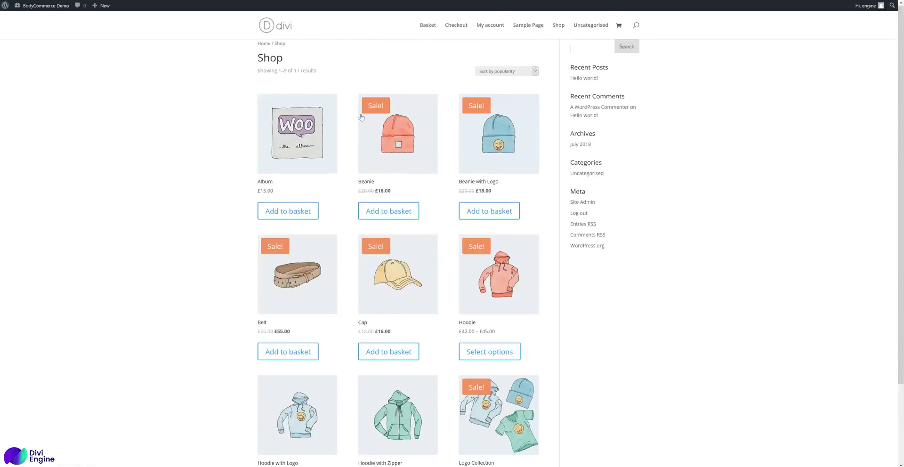
left_click(502, 267)
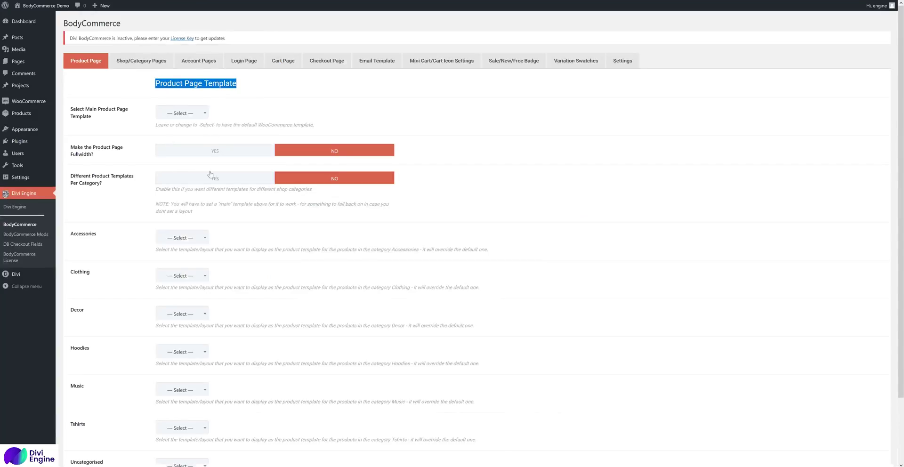
- Check the available main product page templates and open the Shop/Category Pages settings
left_click(188, 115)
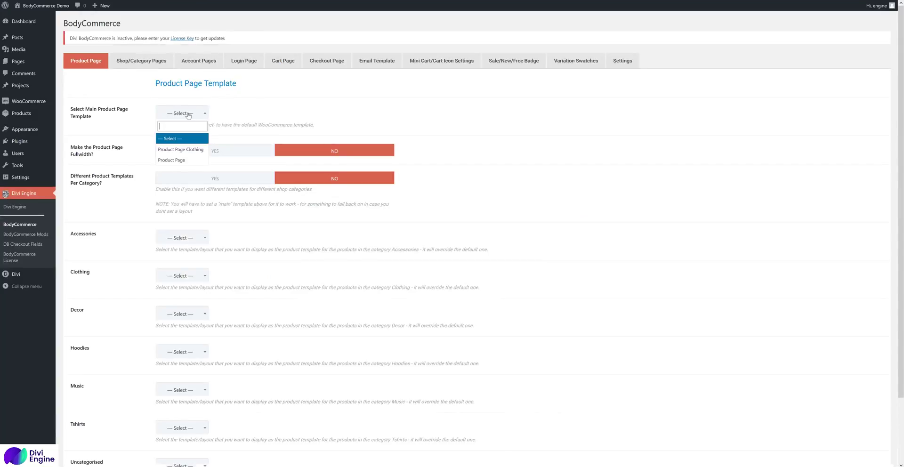
left_click(193, 116)
left_click(154, 62)
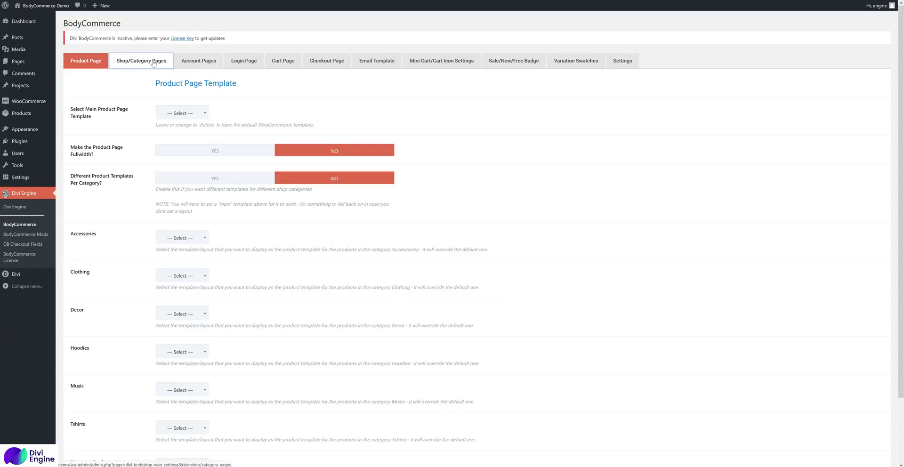
left_click_drag(284, 110, 149, 107)
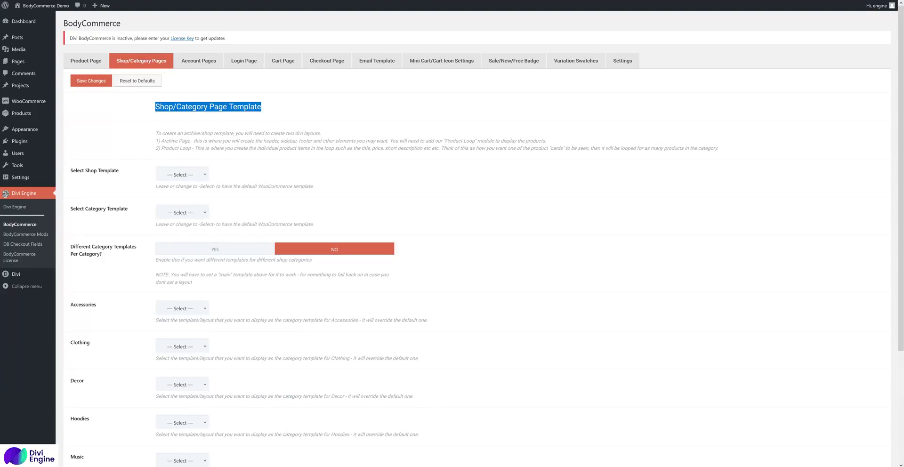
- Open the Next store website in a new tab and examine its homepage and Men's Suits category page
key("ctrl+t")
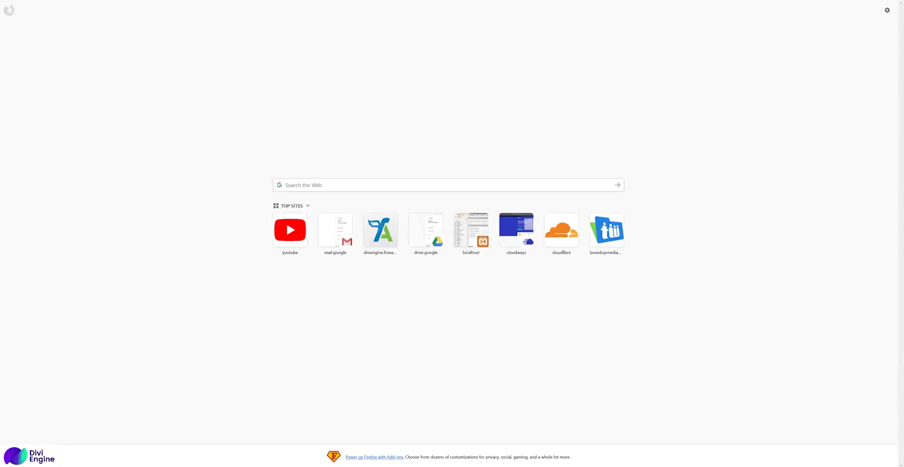
type("next")
key("Return")
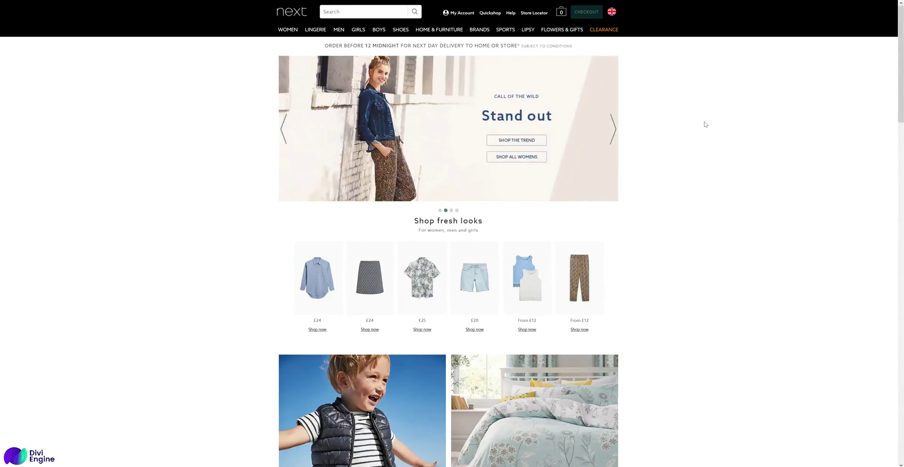
left_click(615, 133)
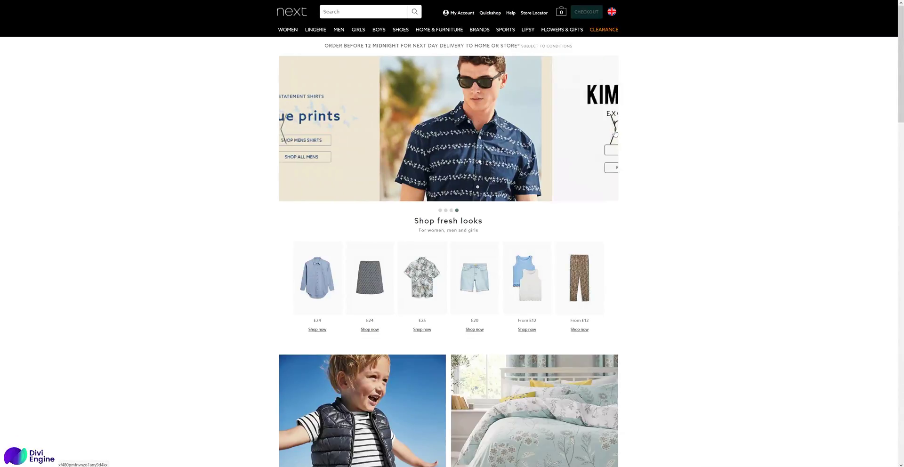
scroll(614, 273, "down", 3)
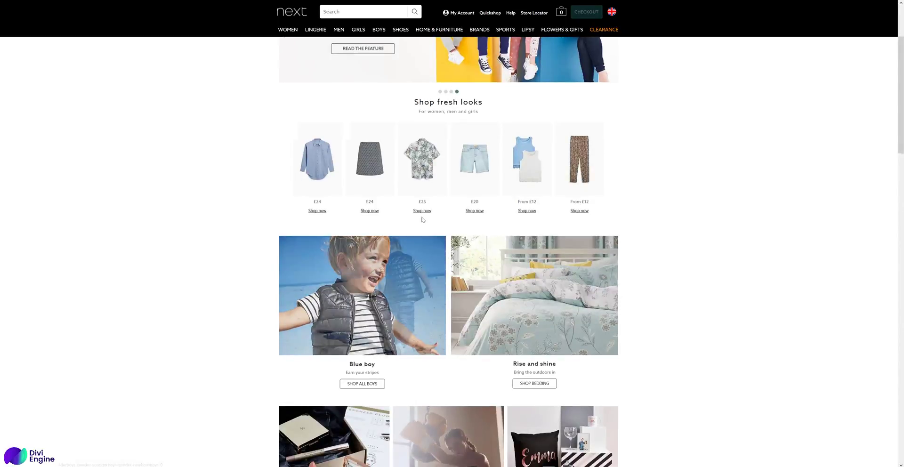
scroll(634, 264, "down", 3)
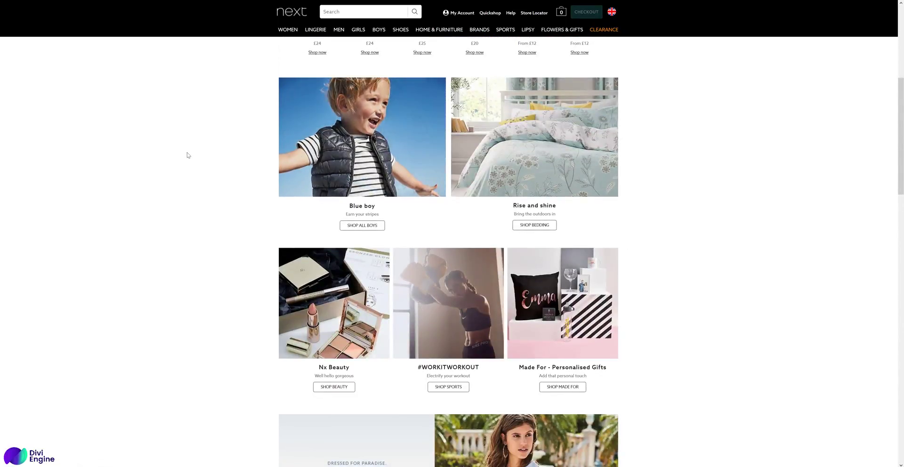
mouse_move(340, 30)
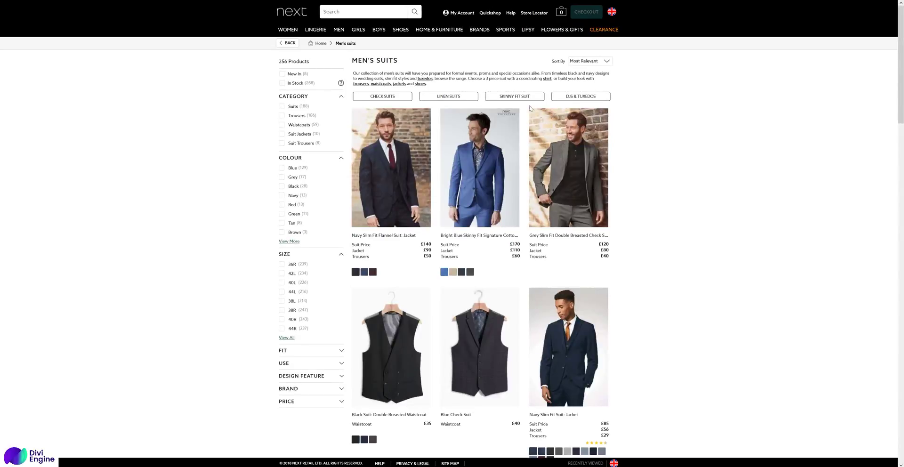
left_click_drag(358, 57, 442, 75)
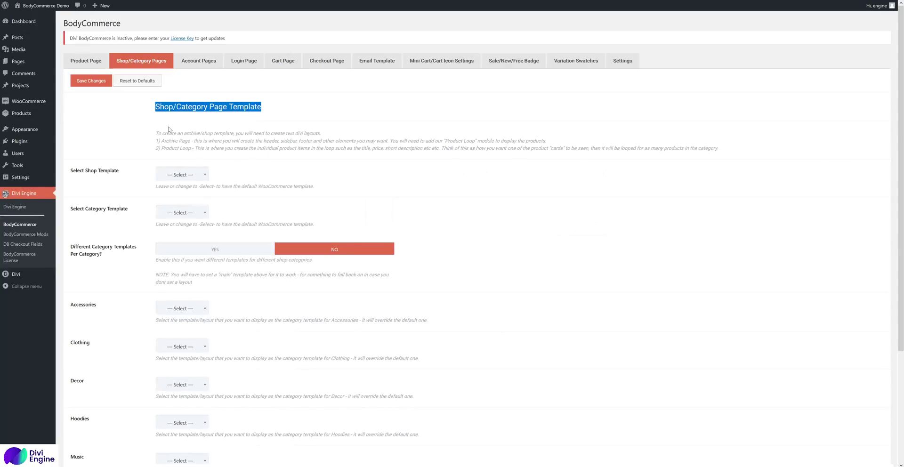
- Review the Select Shop Template and Select Category Template settings in BodyCommerce
left_click(157, 106)
left_click_drag(157, 106, 214, 107)
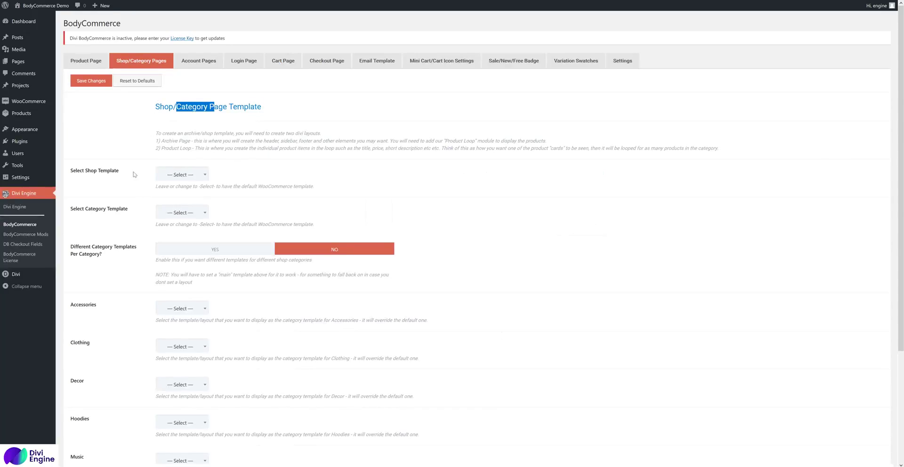
left_click_drag(101, 170, 84, 173)
left_click_drag(121, 209, 84, 215)
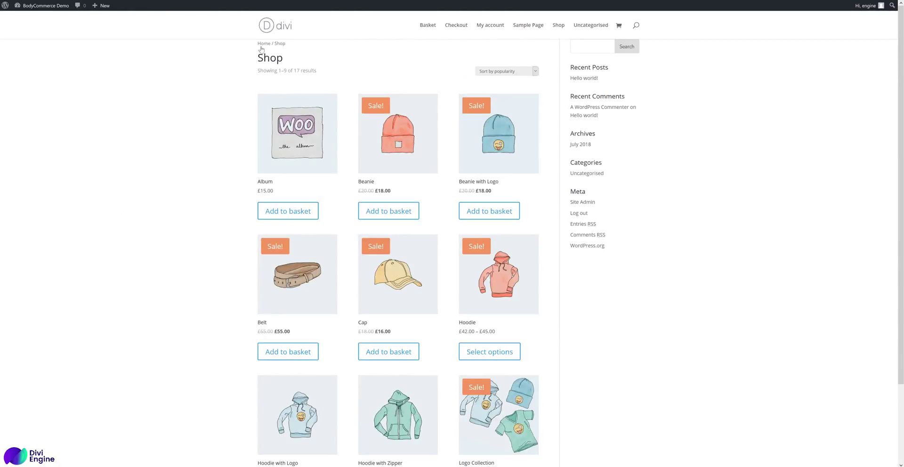
- Open the Beanie product on the demo shop and follow its breadcrumb to the Clothing category page
left_click(427, 163)
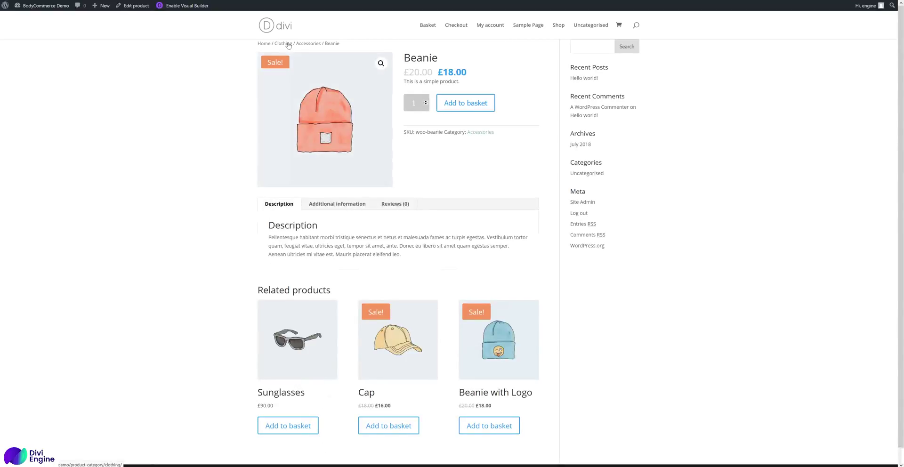
left_click(288, 44)
left_click_drag(278, 44, 313, 48)
left_click(254, 50)
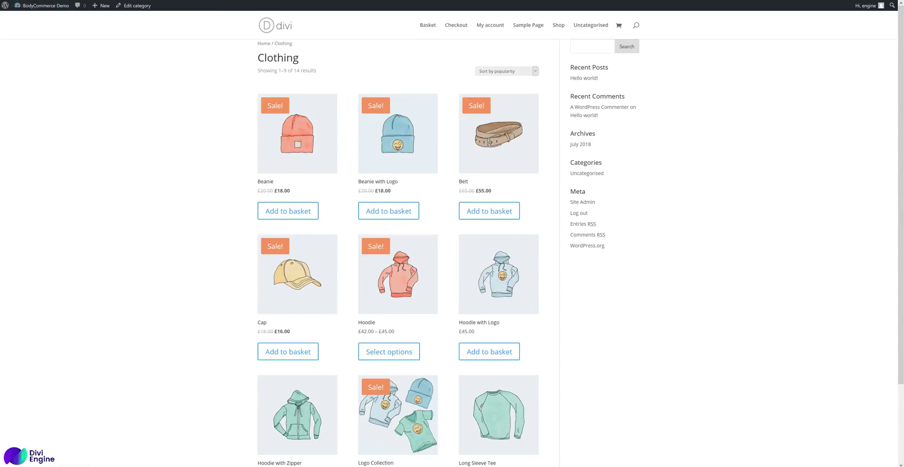
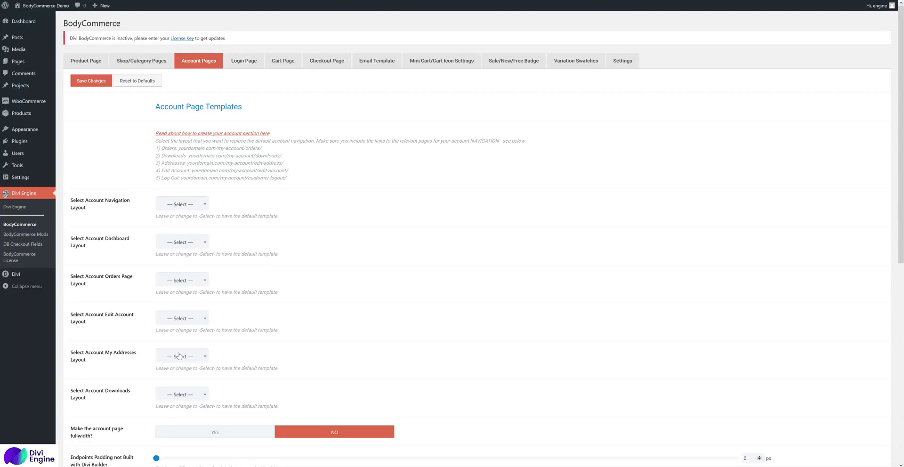
- Review the Login Page template setting and open the Cart Page settings
left_click(239, 61)
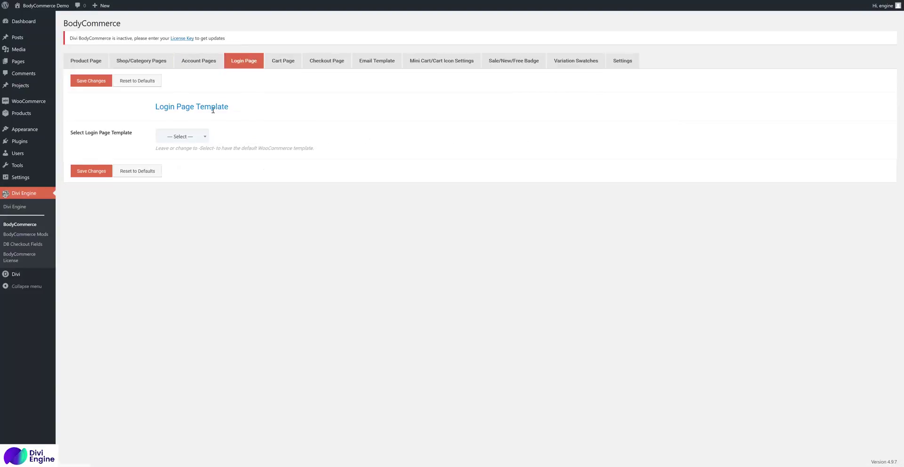
triple_click(213, 108)
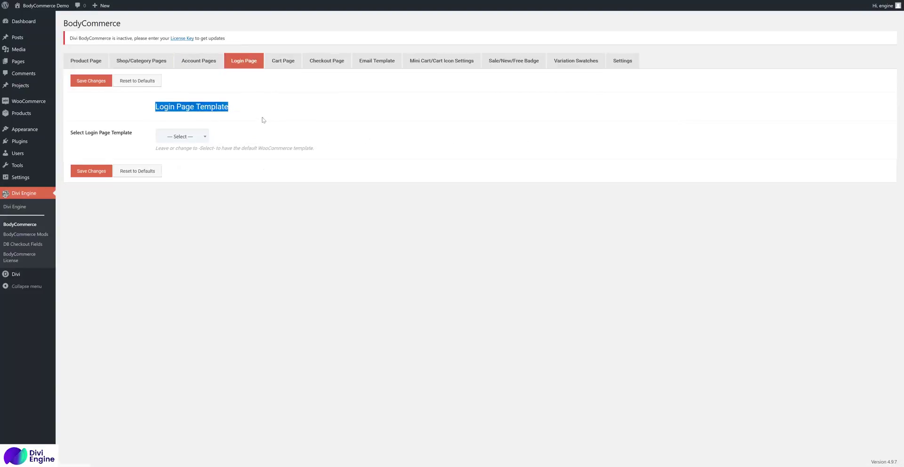
left_click(283, 69)
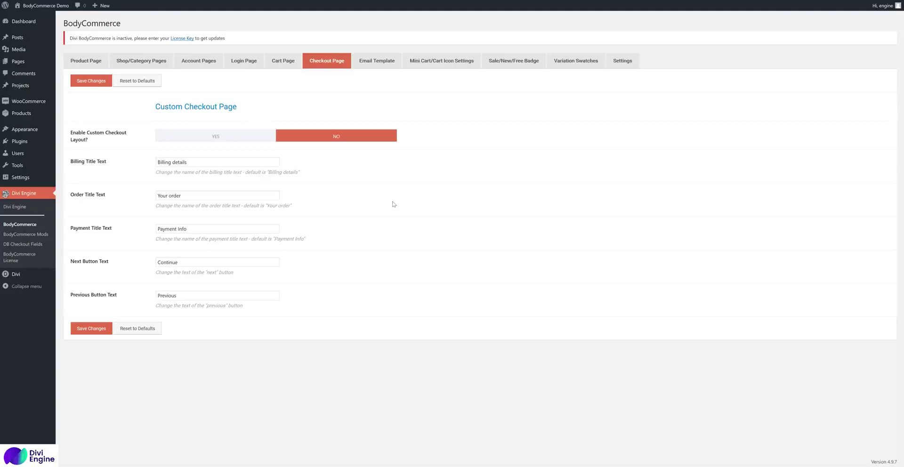
- Enable the custom checkout layout to view its style options and switch it off again
left_click(242, 134)
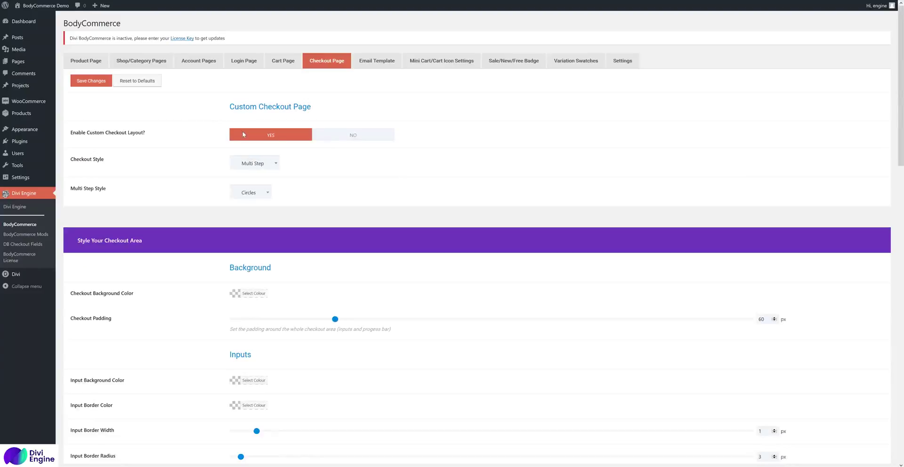
left_click(377, 138)
- Review the Email Template customisation settings and open the Mini Cart/Cart Icon settings
left_click(382, 64)
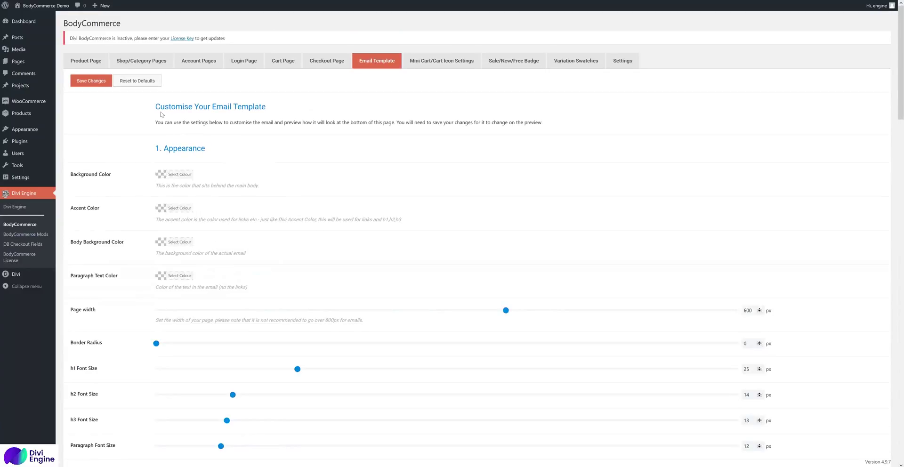
left_click_drag(155, 108, 301, 113)
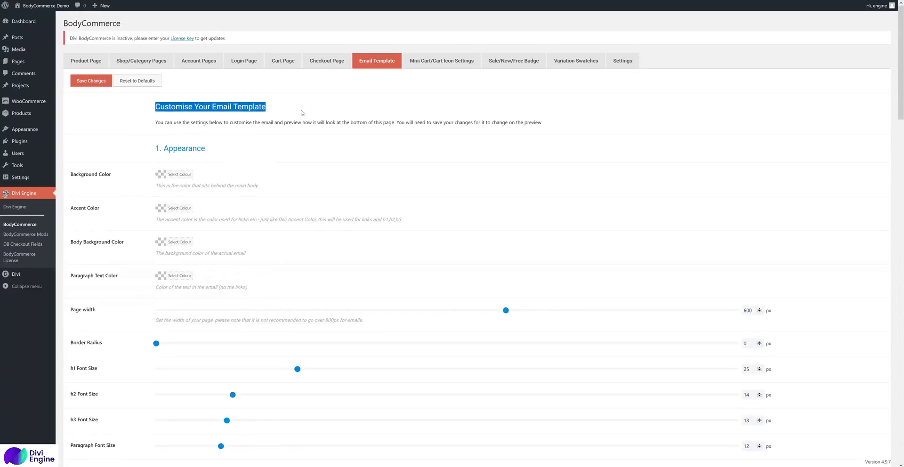
left_click(440, 69)
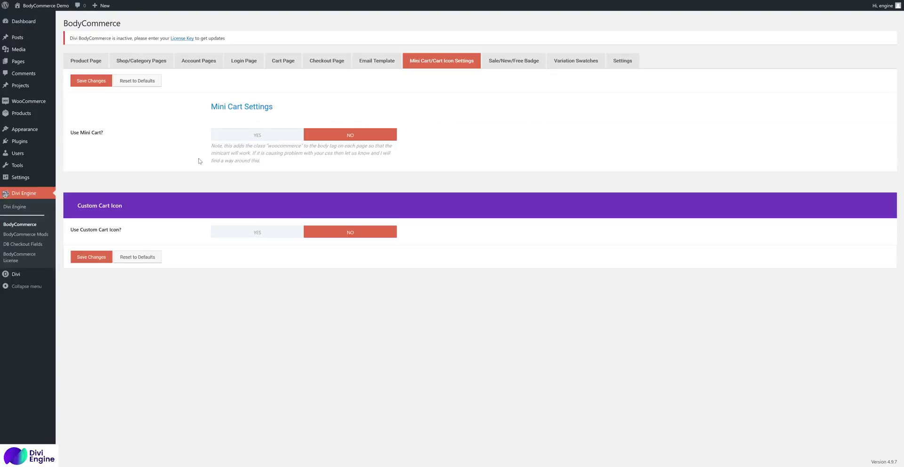
- Turn on the Use Mini Cart option and view the checkout page on the live site
left_click(244, 136)
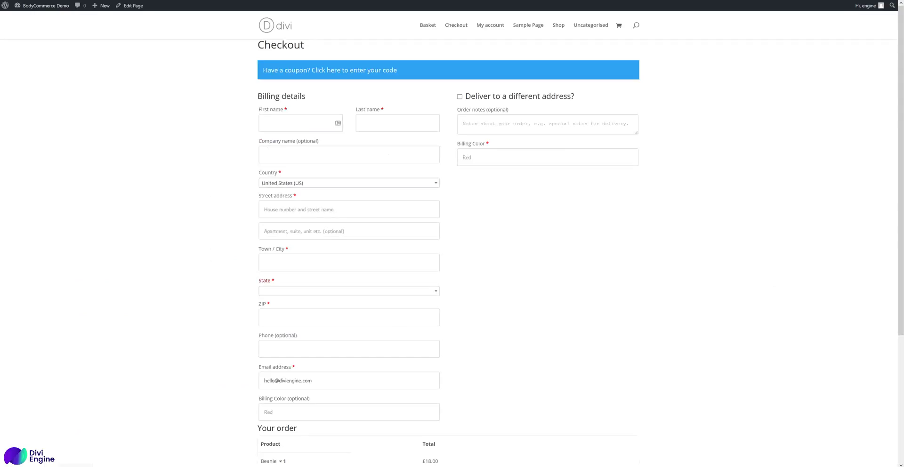
right_click(159, 97)
key("Escape")
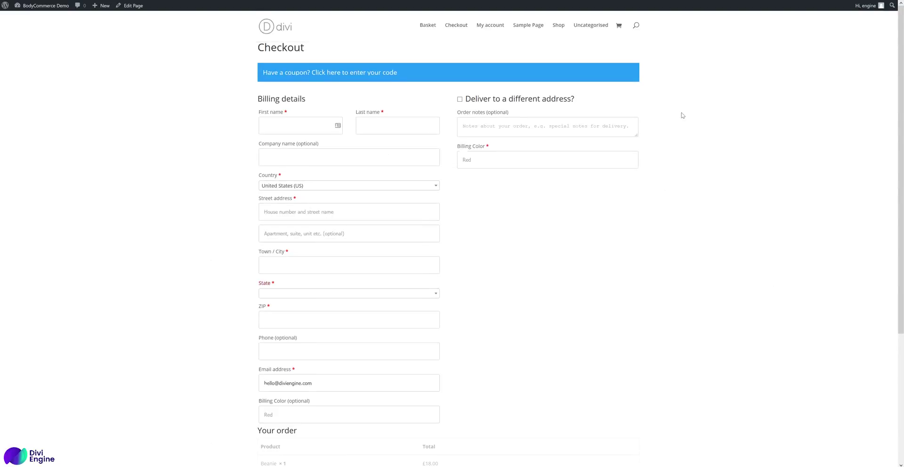
- Set the Use Mini Cart option to No and save the mini cart settings
mouse_move(620, 30)
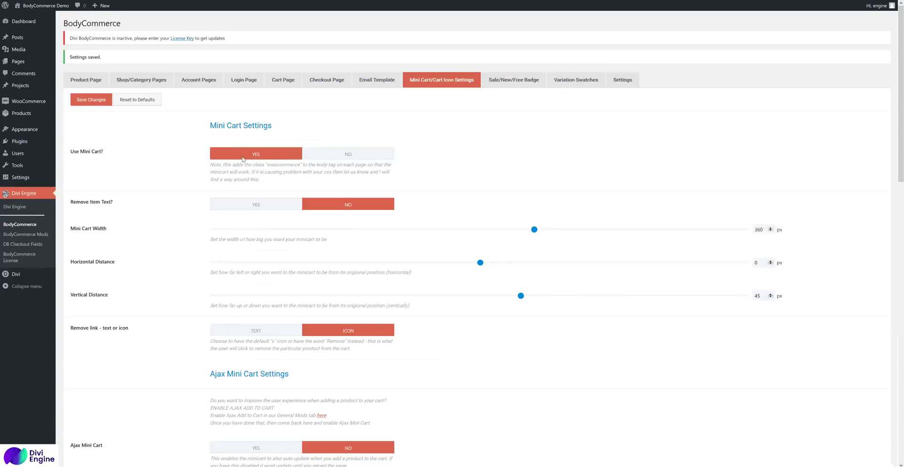
left_click(347, 155)
left_click(92, 101)
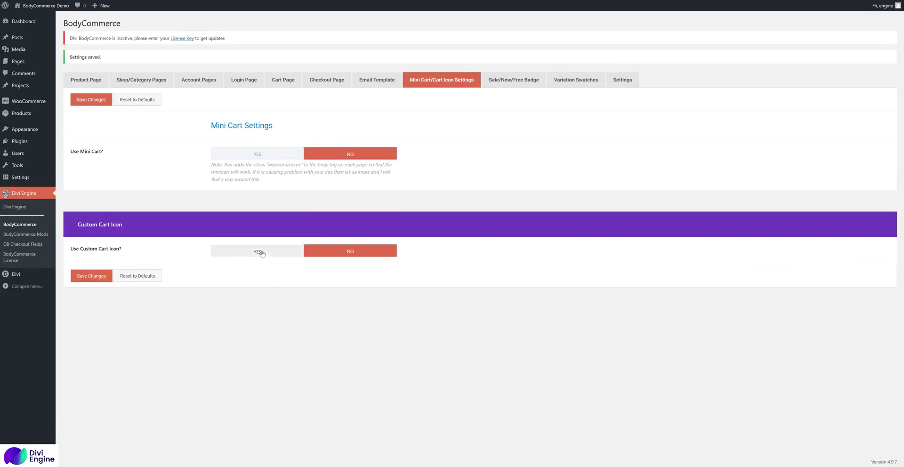
- Turn on the Use Custom Cart Icon option to view its settings, switch it back to No and save
left_click(260, 251)
left_click(353, 252)
left_click(91, 99)
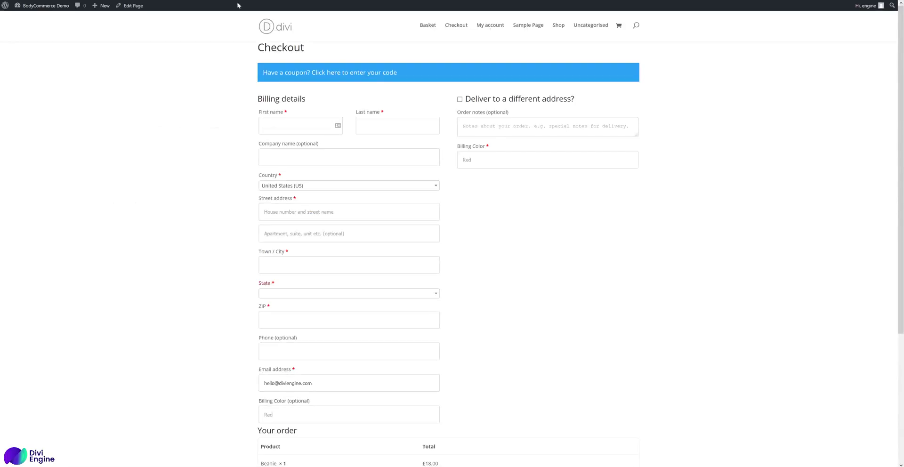
- View the live shop page, and enable the improved sale badge to view its designs before switching it off again
left_click(558, 27)
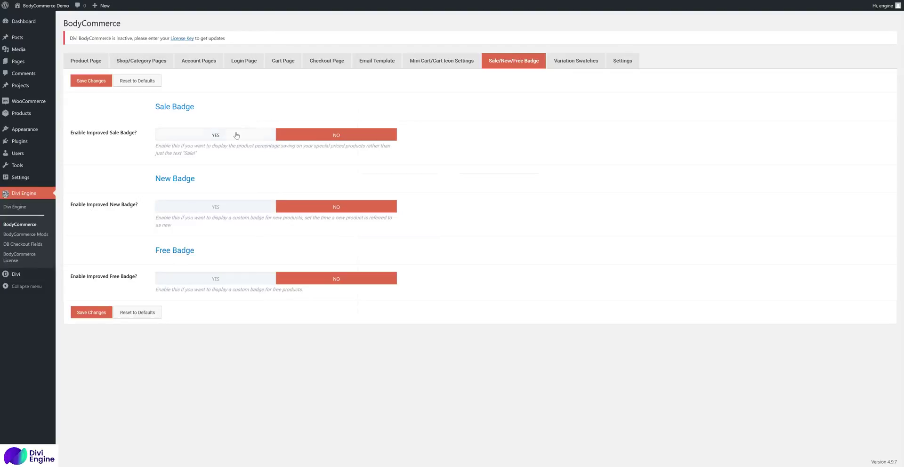
left_click(236, 135)
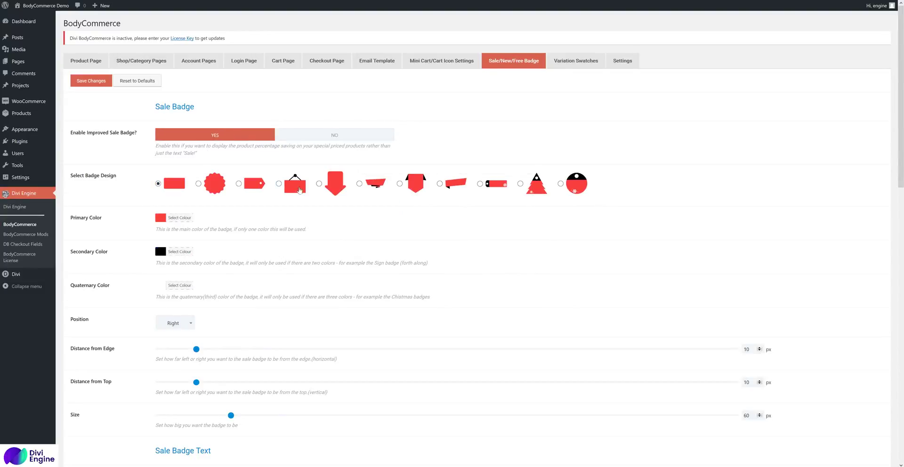
left_click(313, 136)
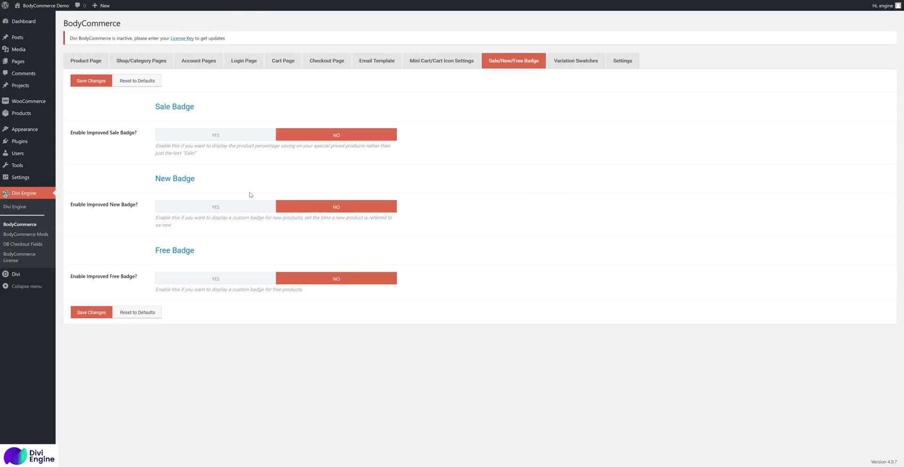
- Review the New Badge and Free Badge sections, enabling the improved new badge to view its options and switching it off again
left_click_drag(147, 176, 112, 187)
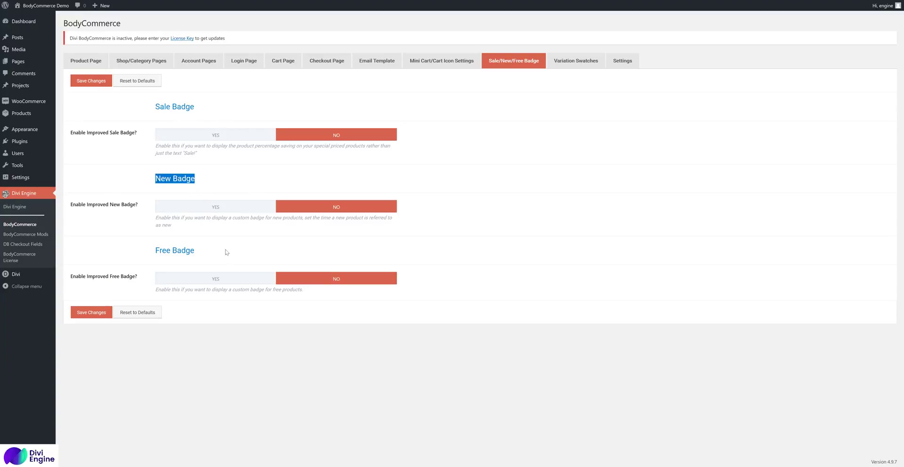
left_click_drag(226, 252, 140, 257)
left_click(208, 253)
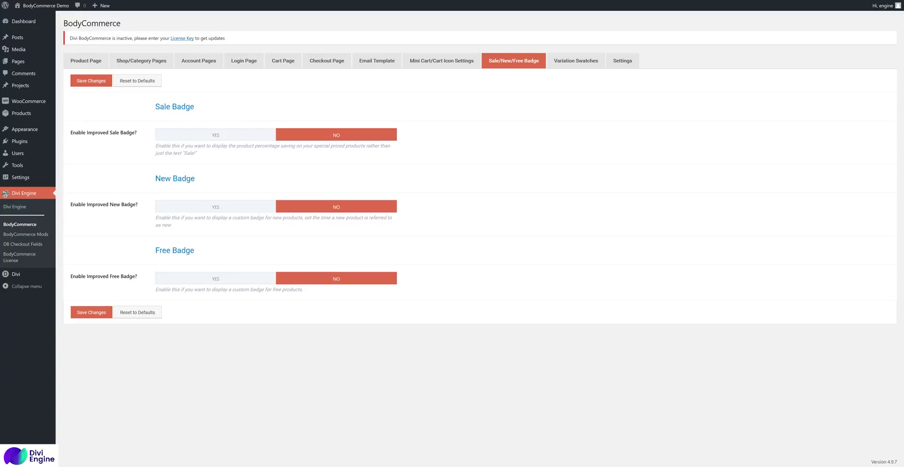
left_click(216, 208)
left_click(309, 206)
- Open the Variation Swatches settings and view the default Color choices on the live Hoodie product page
left_click(579, 70)
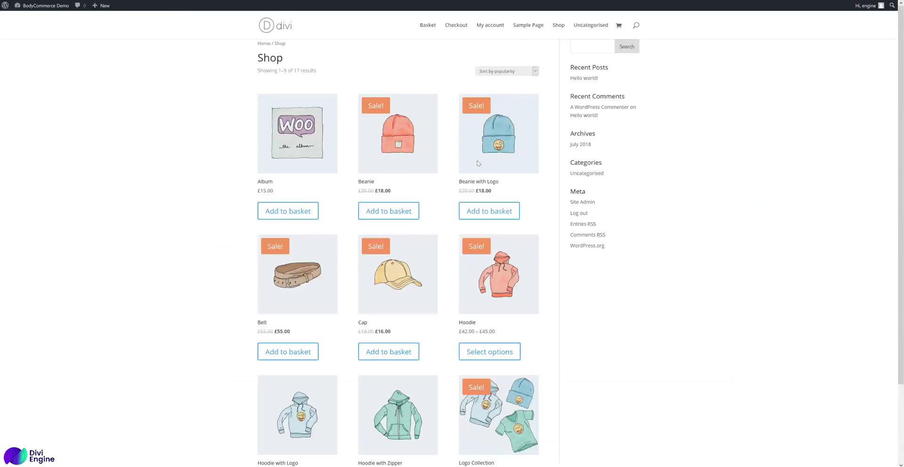
left_click(512, 279)
left_click(470, 99)
left_click(470, 101)
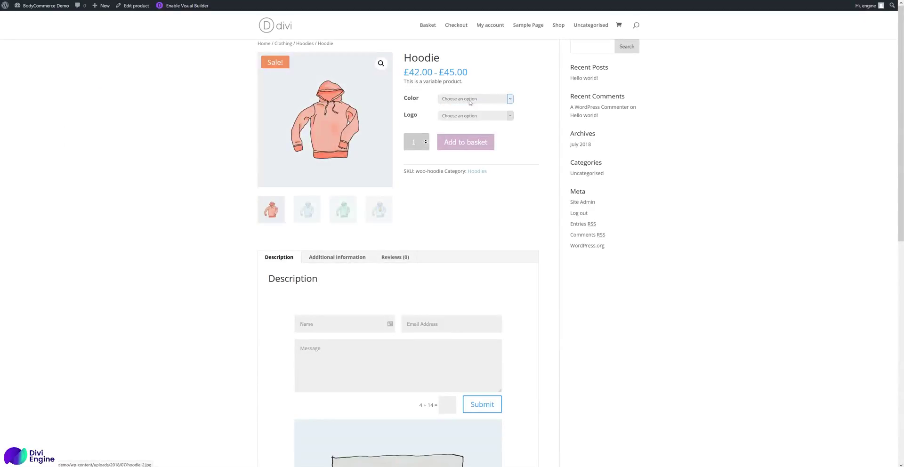
left_click(490, 99)
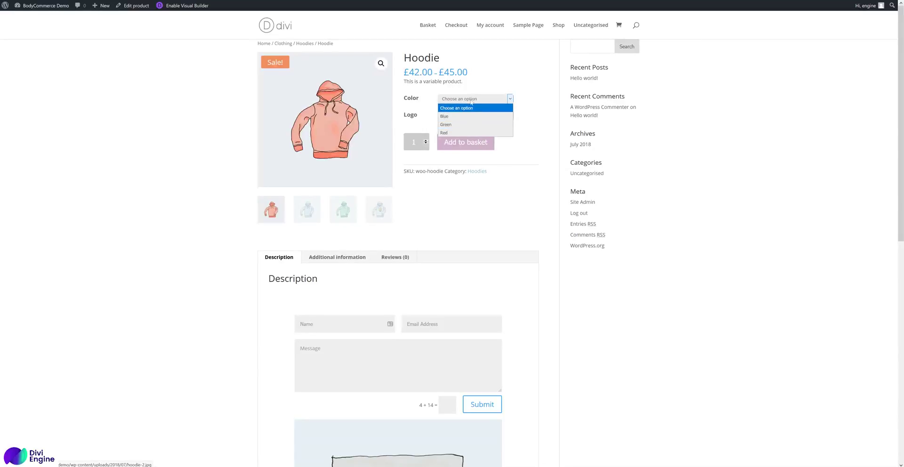
left_click(523, 104)
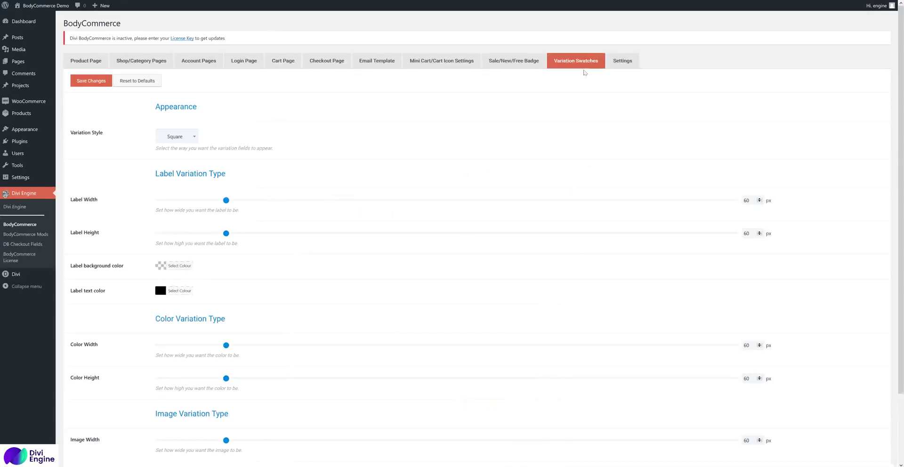
- Open the BodyCommerce frontend script settings and examine the Ajax Add To Cart Jquery Method choices
left_click(624, 67)
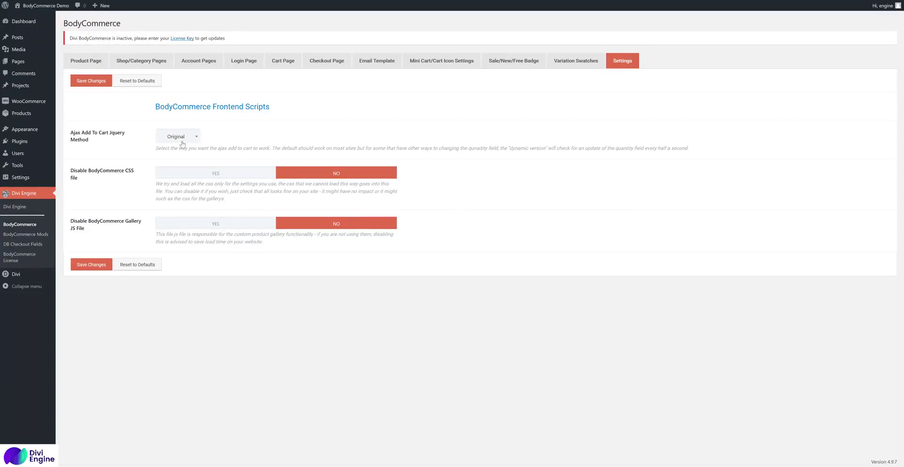
left_click_drag(100, 143, 68, 135)
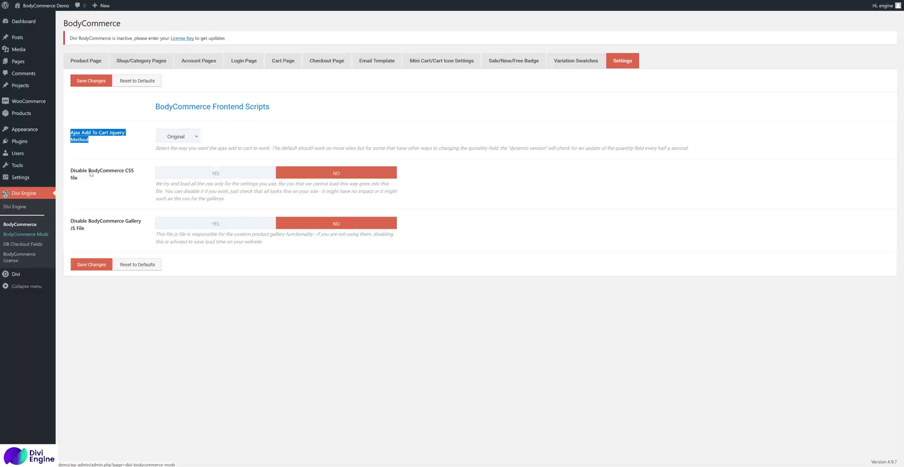
left_click(91, 144)
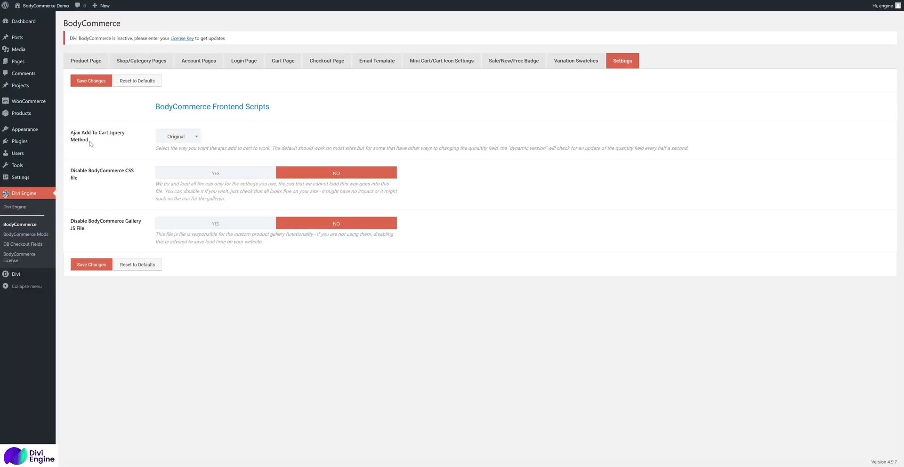
left_click(191, 140)
left_click(190, 140)
left_click(191, 140)
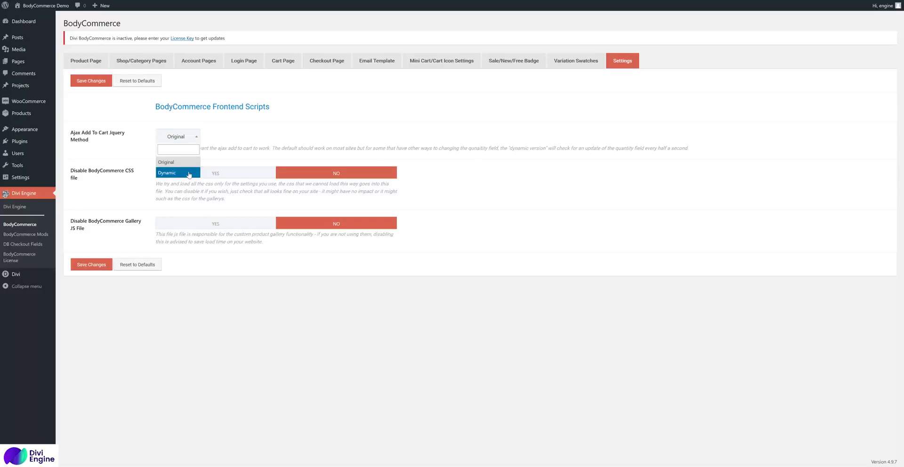
left_click(239, 136)
left_click(195, 140)
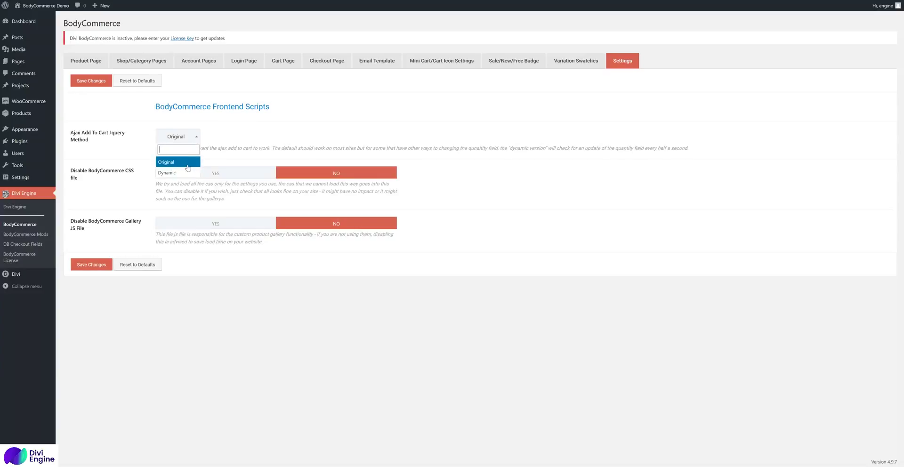
left_click(213, 145)
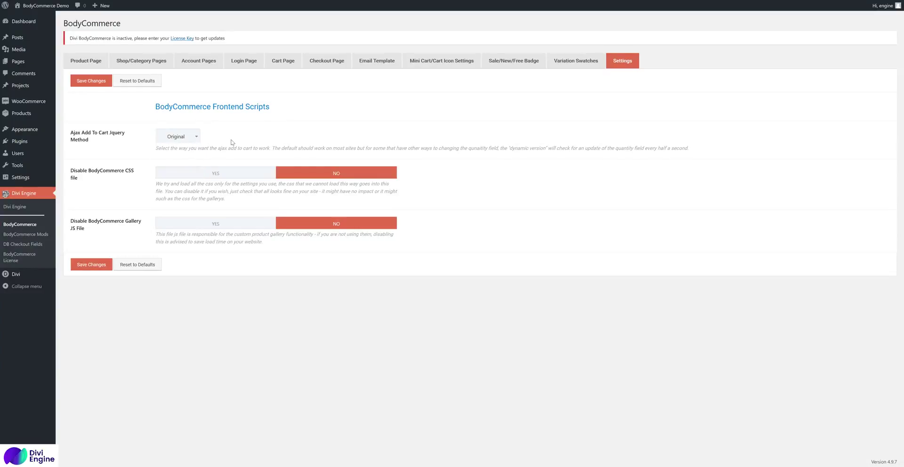
- Set both Disable BodyCommerce CSS file and Disable BodyCommerce Gallery JS File to Yes
left_click(215, 174)
left_click(253, 221)
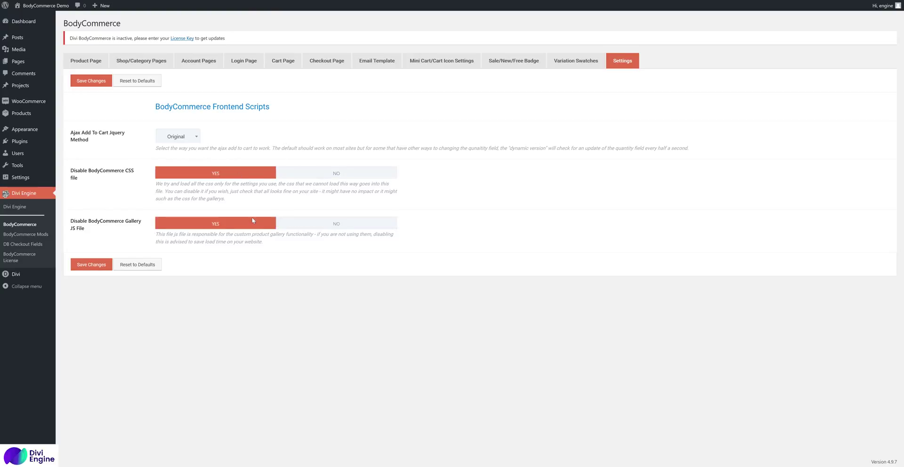
mouse_move(107, 223)
left_mouse_down()
mouse_move(142, 225)
mouse_move(113, 232)
left_mouse_up()
left_click(142, 235)
- Open the BodyCommerce Mods page and review the Enable Ajax Add to Cart option in the global settings
left_click(49, 236)
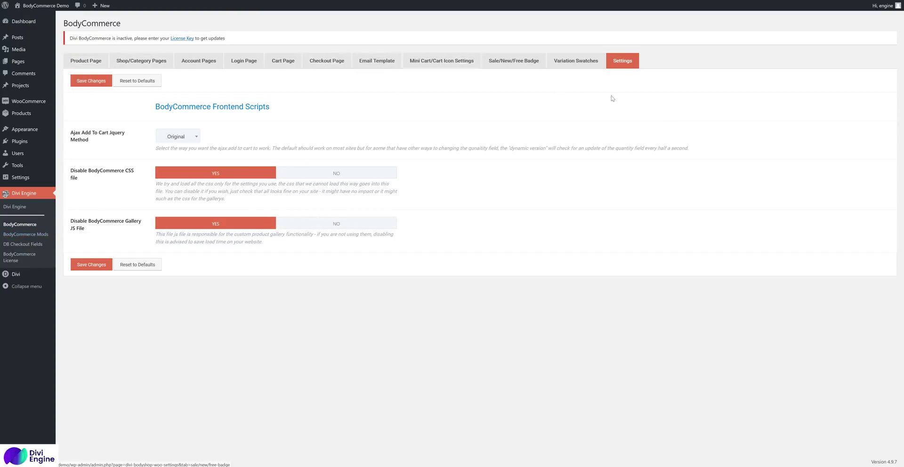
left_click(47, 236)
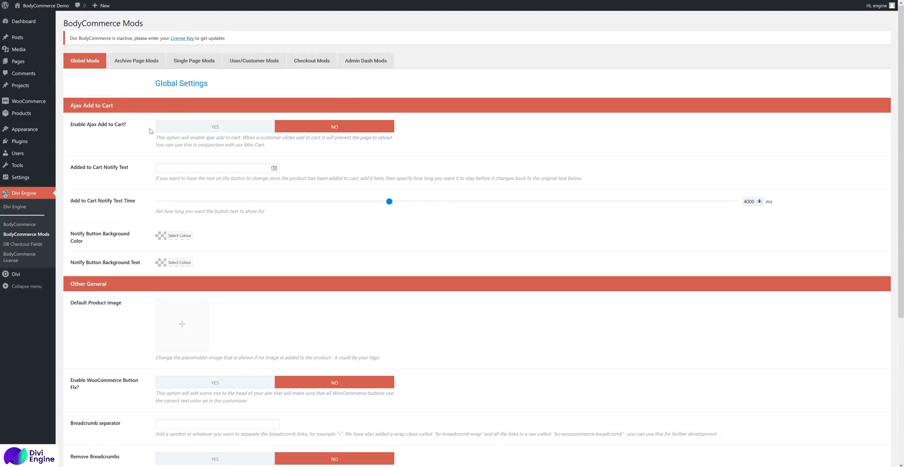
left_click_drag(136, 131, 73, 127)
left_click(248, 148)
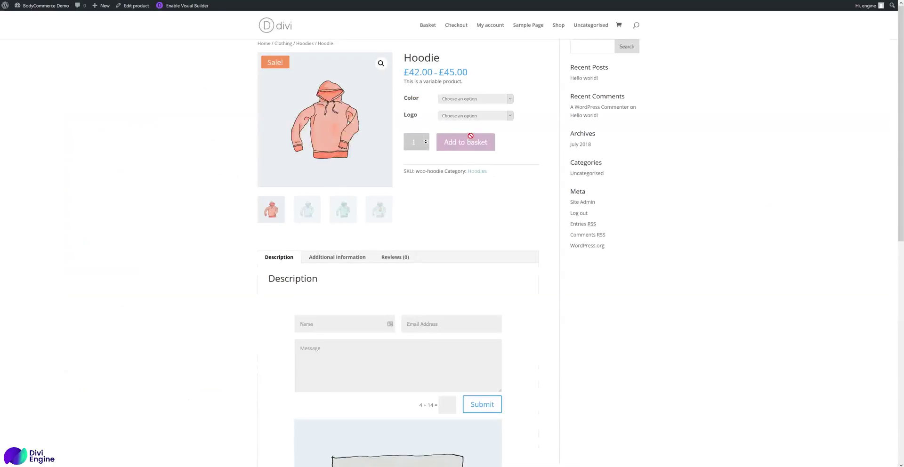
- On the live Hoodie product page, choose Color Blue and Logo Yes and add the product to the basket
left_click(475, 99)
left_click(475, 108)
left_click(477, 99)
left_click(476, 116)
left_click(477, 116)
left_click(476, 133)
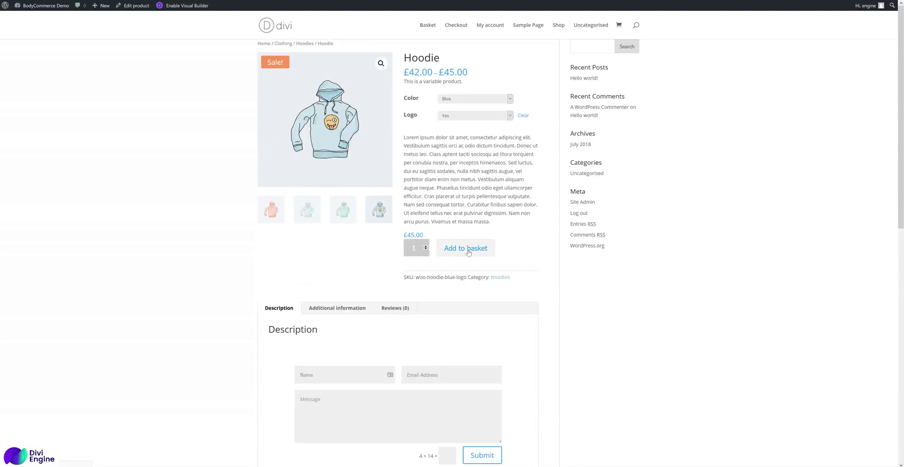
left_click(469, 253)
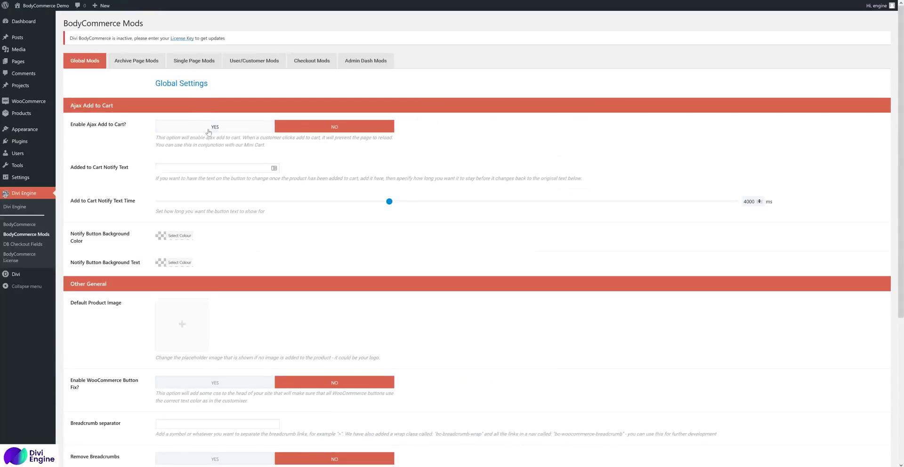
- Set Enable Ajax Add to Cart to Yes in the global mods and save the changes
left_click(208, 130)
scroll(206, 139, "down", 5)
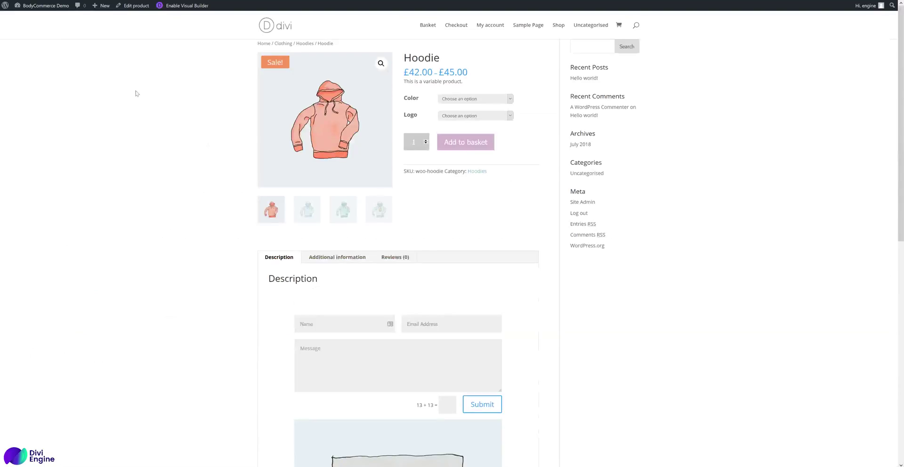
- Reload the live Hoodie product page and choose Color Green and Logo No
right_click(149, 120)
left_click(206, 131)
left_click(498, 99)
left_click(486, 123)
left_click(485, 116)
left_click(480, 133)
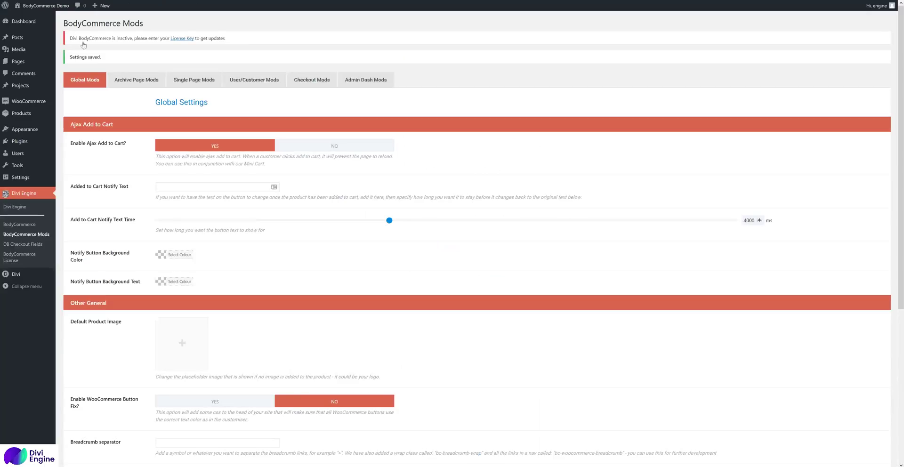
- Set the Added to Cart Notify Text to "Added" and review the notify text time
left_click(202, 189)
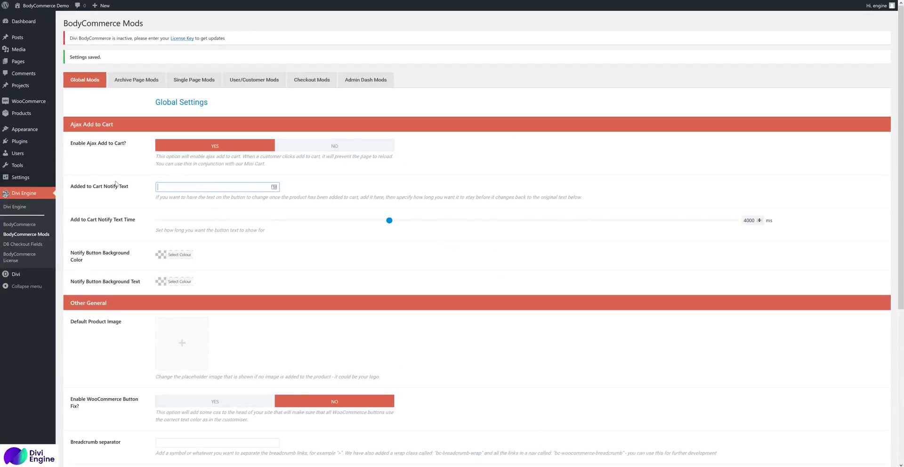
type("A")
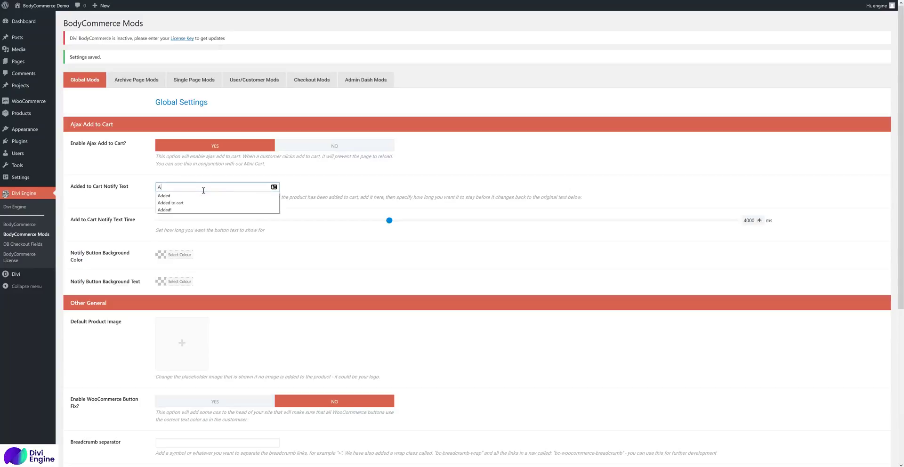
left_click(120, 182)
left_click(139, 187)
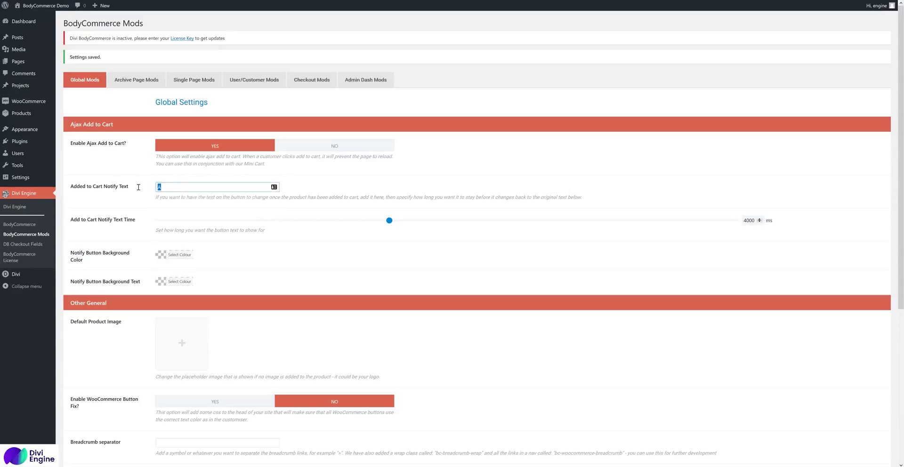
type("Added")
left_click(92, 217)
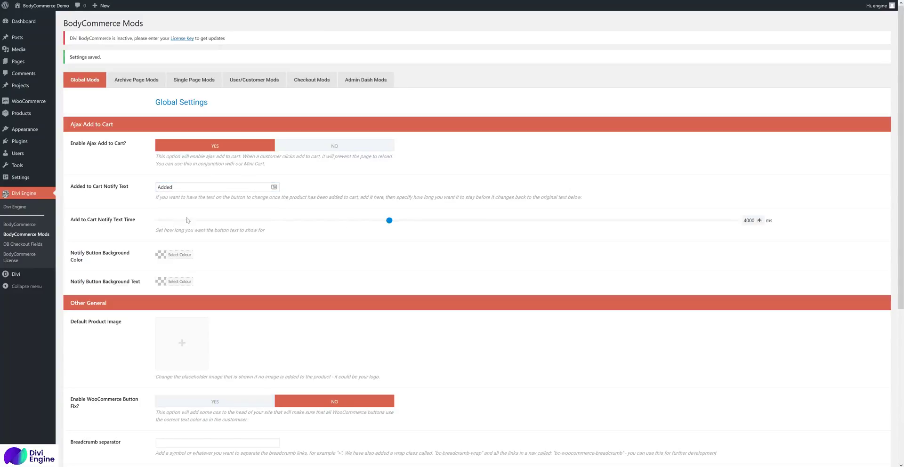
left_click_drag(742, 219, 752, 221)
- Set the notify button background color to red #dd3333 and its text color to white, and save the global mods
left_click(159, 256)
left_click(180, 336)
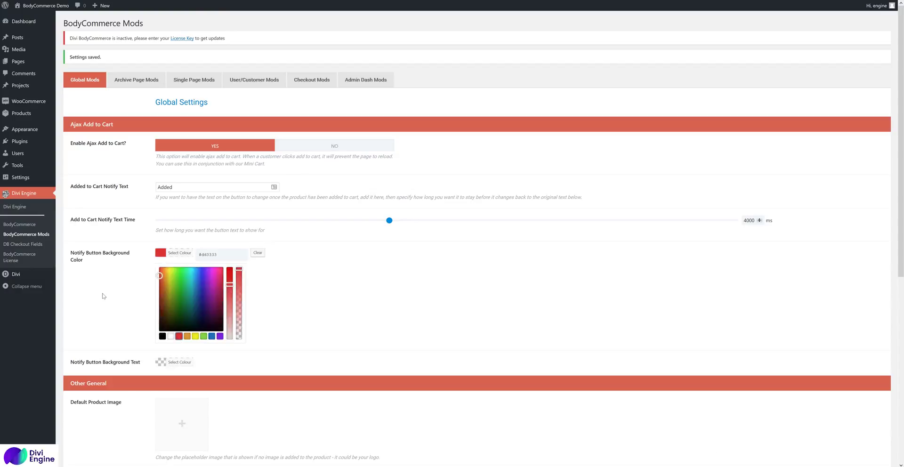
left_click(85, 254)
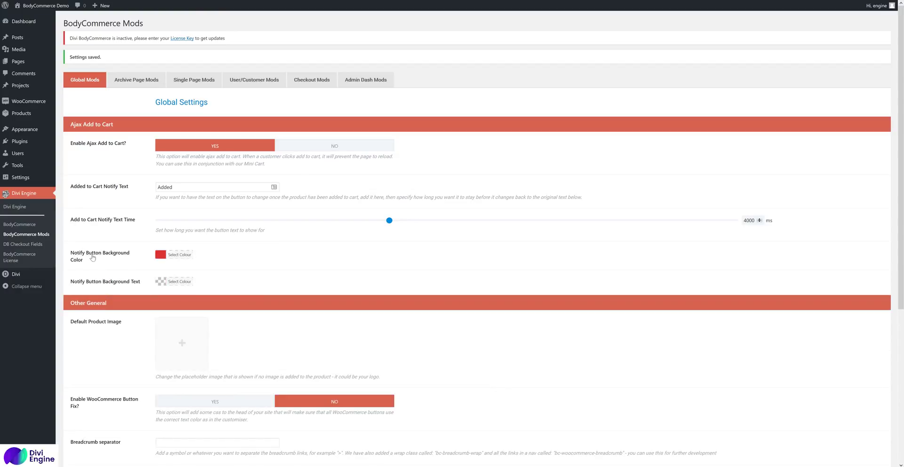
left_click(160, 282)
left_click(171, 362)
left_click(131, 309)
scroll(122, 318, "down", 5)
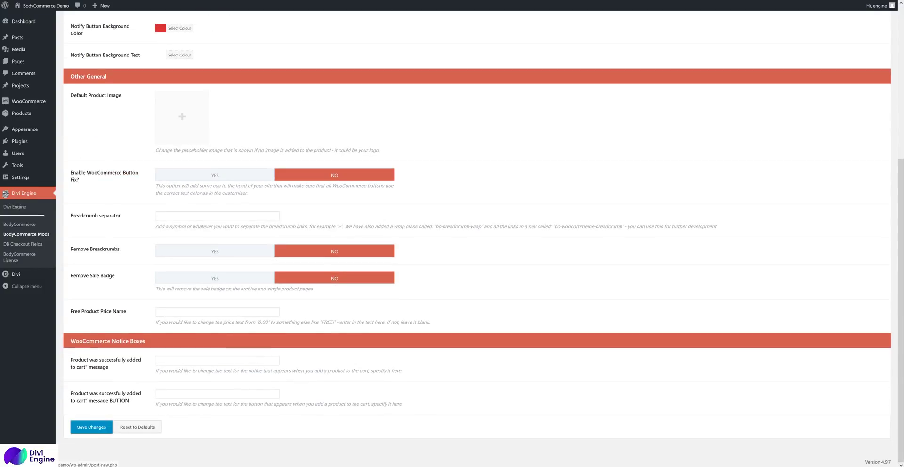
- Reload the live Hoodie product page, choose a color and logo option, and add the product to the basket
key("ctrl+Tab")
right_click(109, 73)
left_click(160, 79)
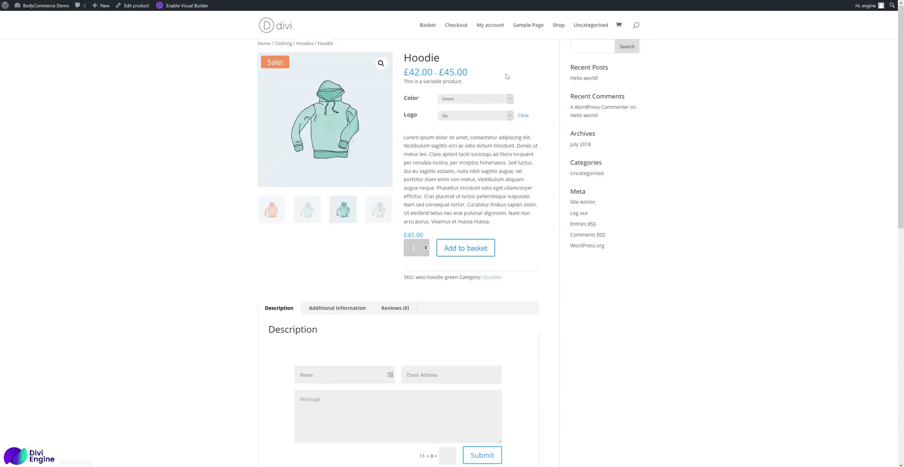
left_click(476, 99)
left_click(487, 117)
left_click(486, 116)
left_click(473, 141)
left_click(465, 248)
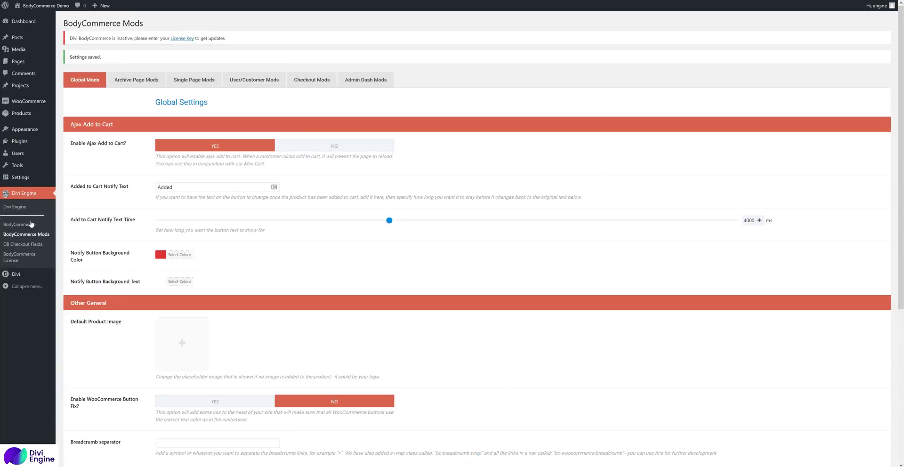
- In the BodyCommerce mini cart settings, enable Ajax Mini Cart and Auto show mini cart after update, and look through the styling options
left_click(32, 225)
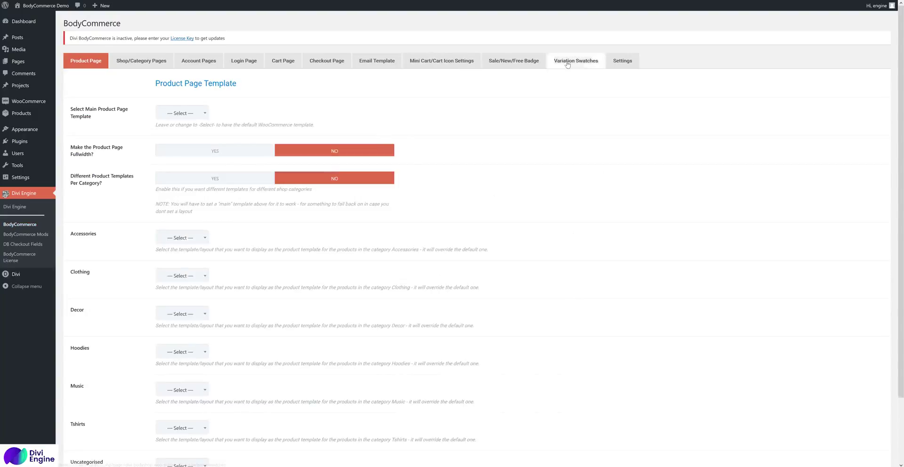
left_click(448, 66)
left_click(234, 138)
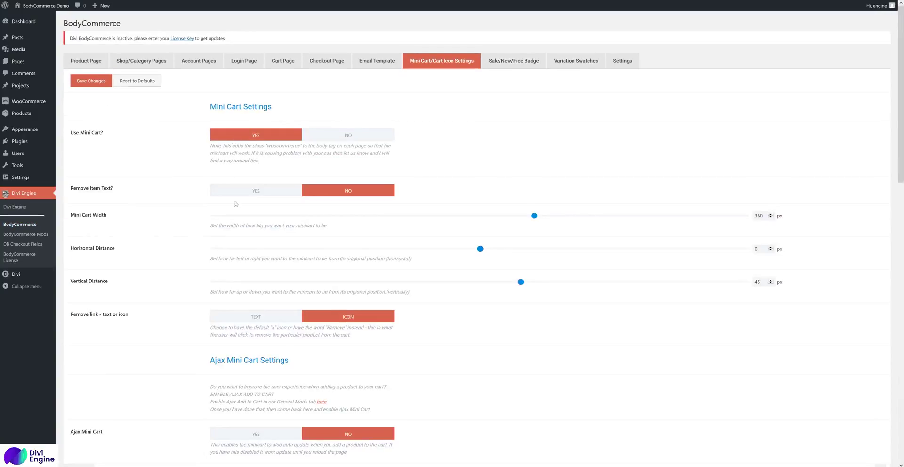
scroll(231, 209, "down", 1)
scroll(231, 209, "down", 6)
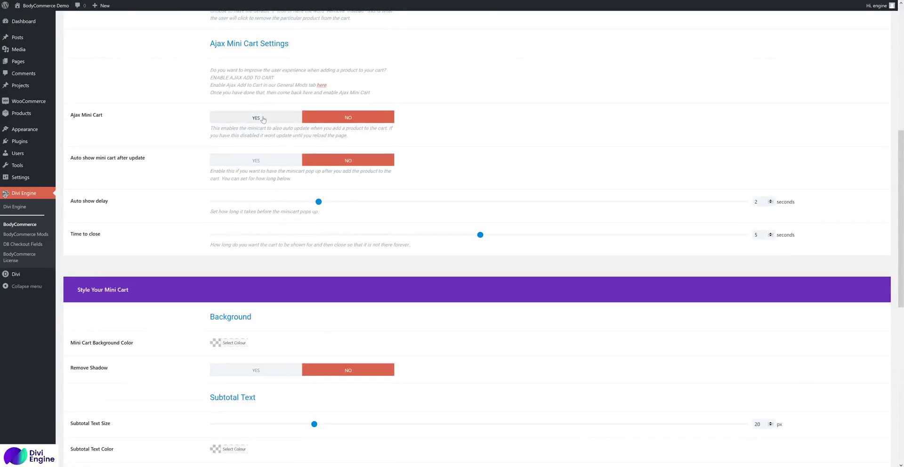
left_click(259, 119)
left_click(268, 167)
scroll(207, 257, "down", 8)
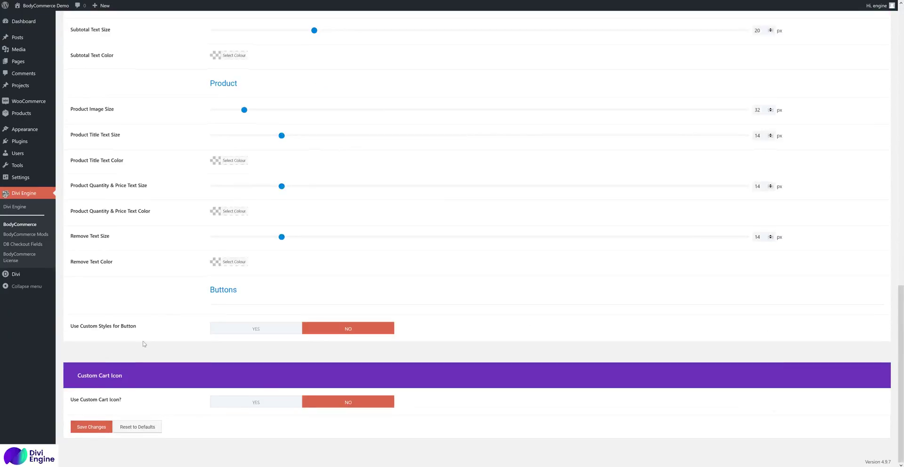
- Review the Ajax mini cart options and the Mini Cart Settings section
scroll(131, 392, "up", 8)
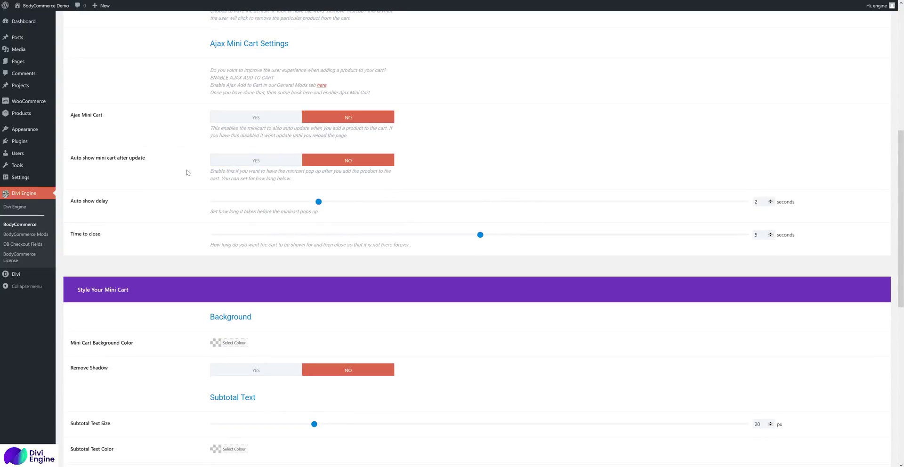
scroll(183, 172, "up", 7)
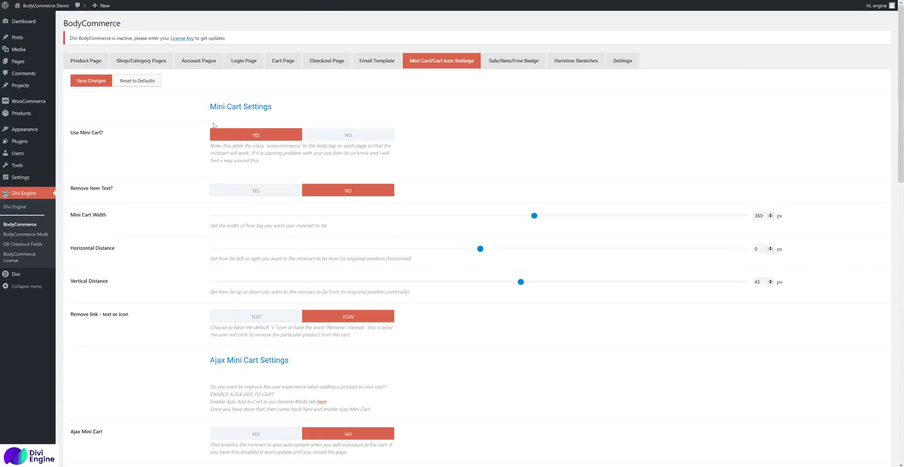
left_click_drag(210, 109, 318, 110)
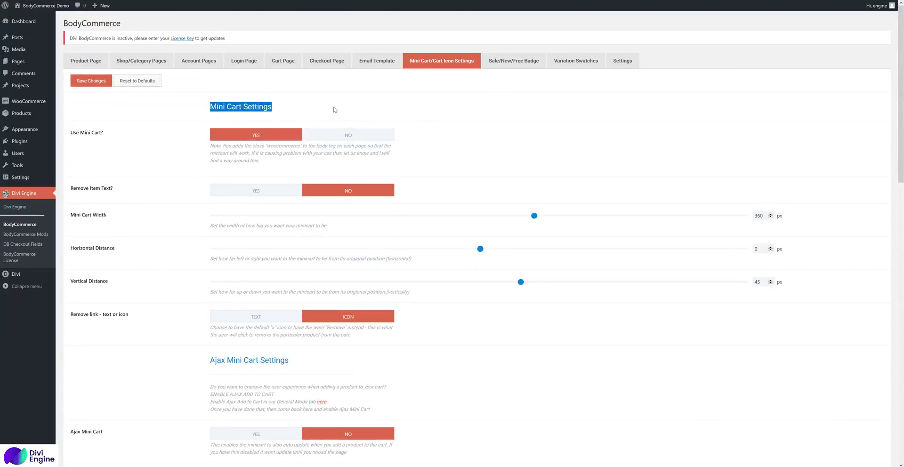
- Review the Other General options in BodyCommerce Mods, including the WooCommerce button fix, and check the breadcrumbs on the live Hoodie page
left_click(38, 238)
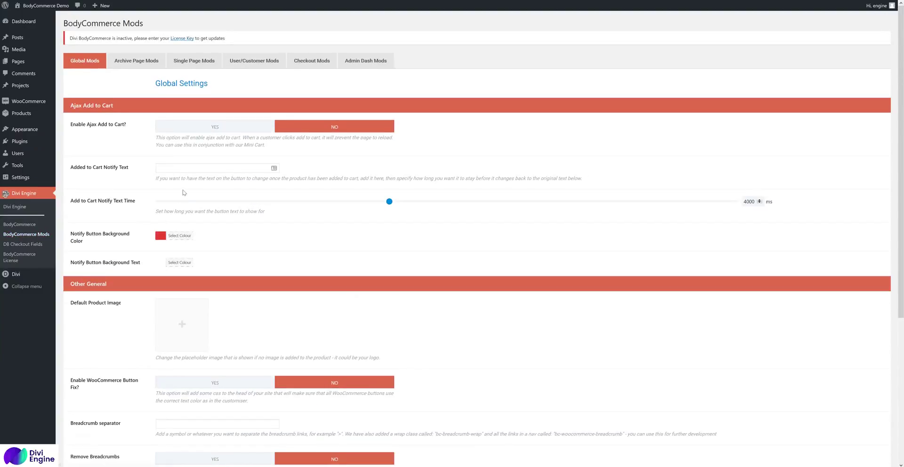
scroll(179, 188, "down", 4)
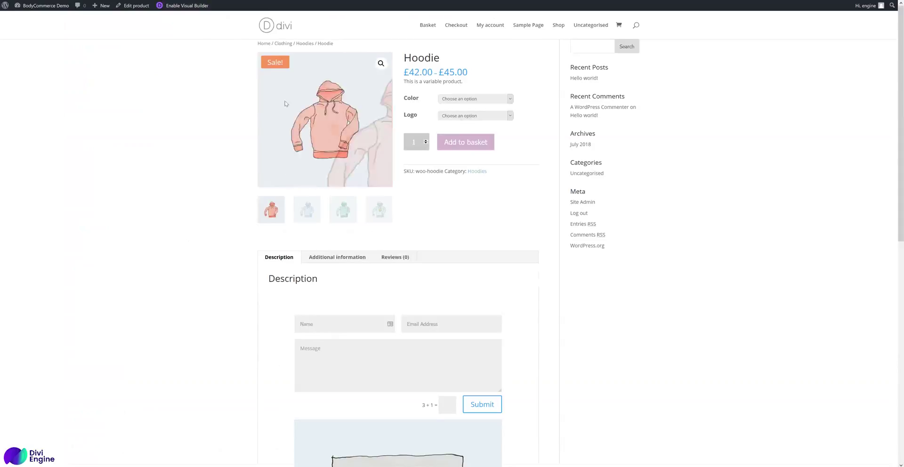
left_click(265, 43)
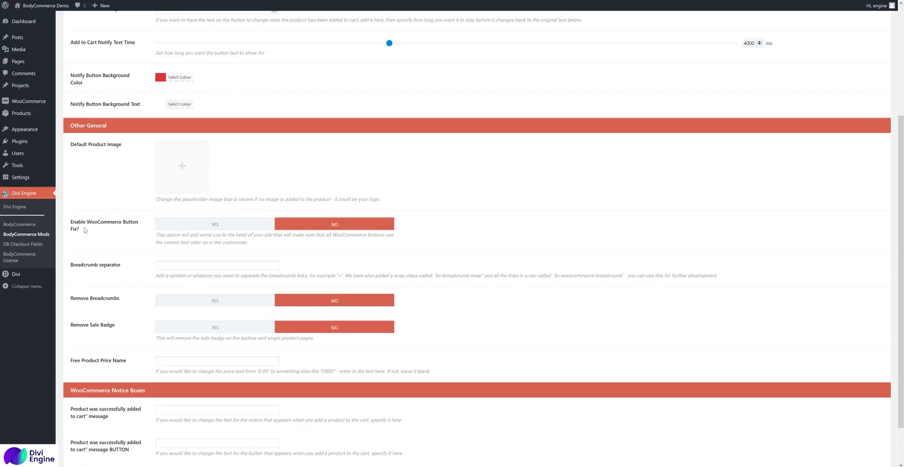
left_click_drag(79, 230, 72, 226)
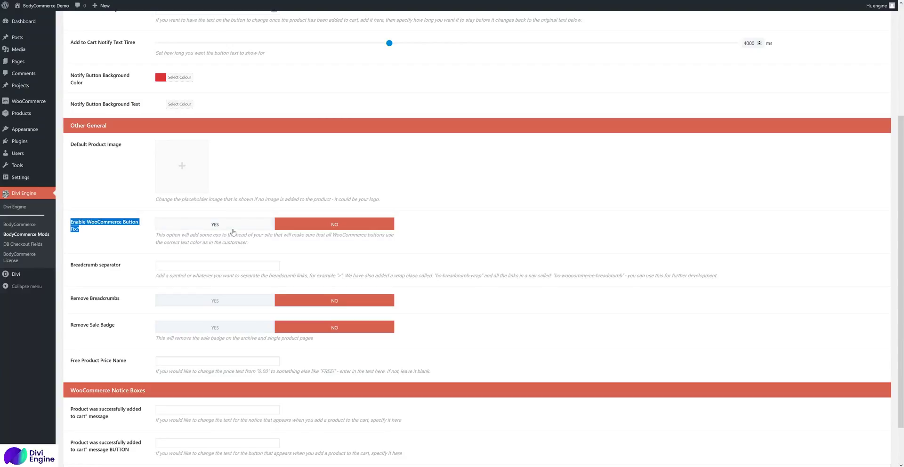
left_click(118, 239)
- Set the Breadcrumb separator to ">" and save the global mods
left_click_drag(128, 269, 109, 266)
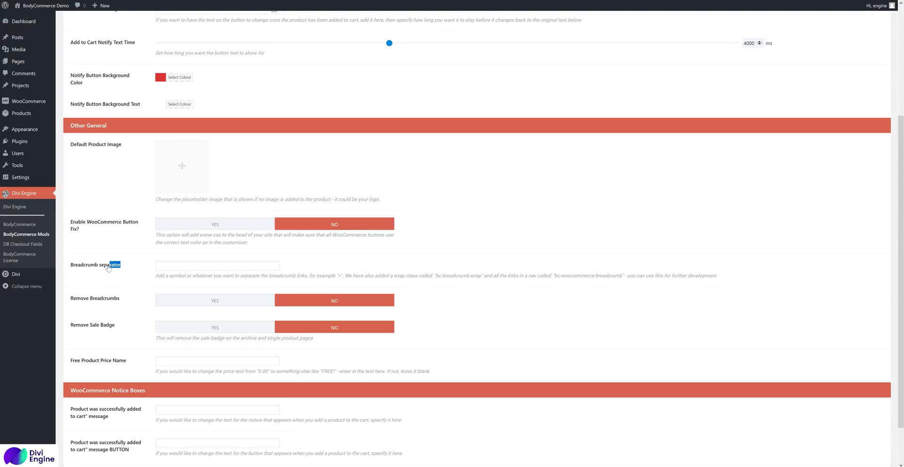
left_click(182, 265)
type(">")
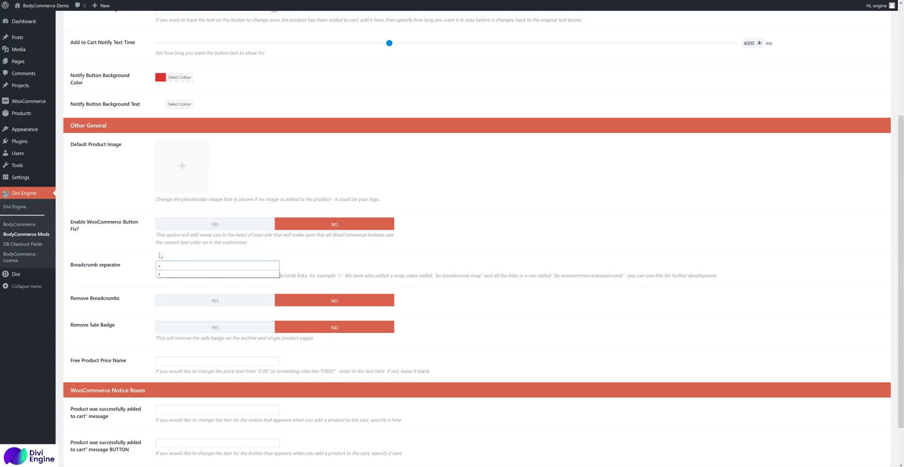
scroll(160, 255, "down", 3)
left_click(89, 426)
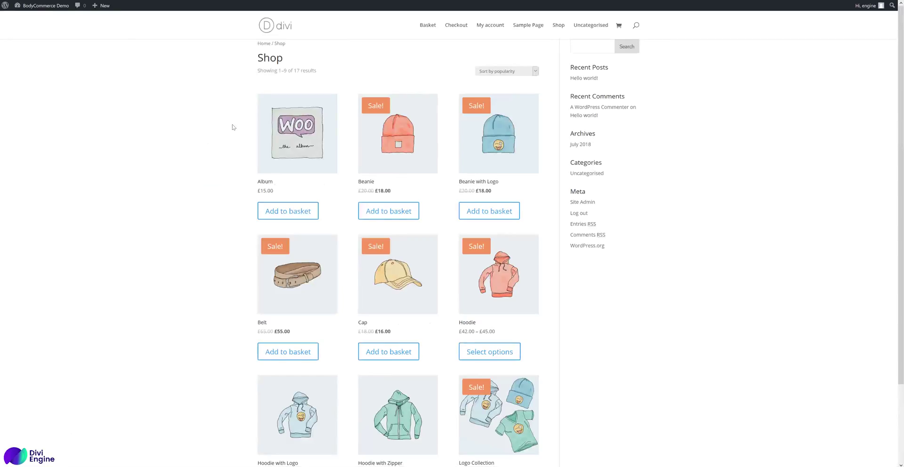
- Reload the live shop page and check the breadcrumb separator
right_click(197, 104)
left_click(256, 112)
double_click(274, 44)
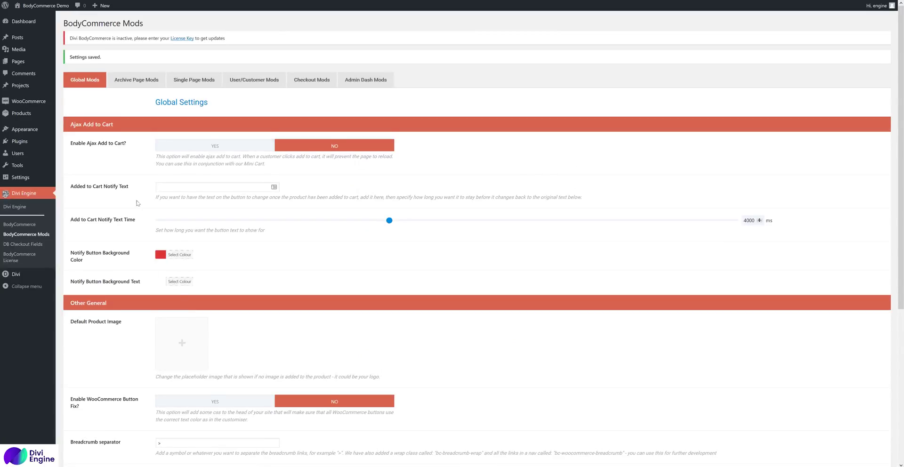
- Try out a custom text for the Free Product Price Name in the Other General options
scroll(137, 203, "down", 5)
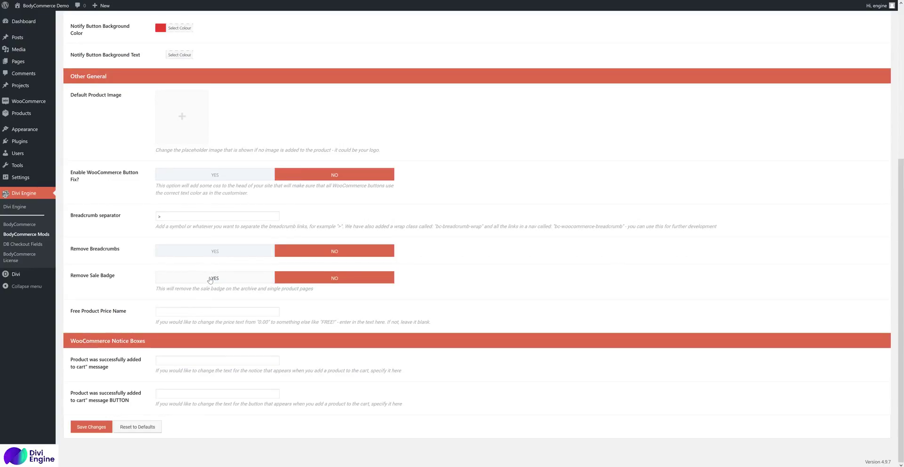
left_click(169, 310)
type("0.00x")
key("ctrl+a")
type("x")
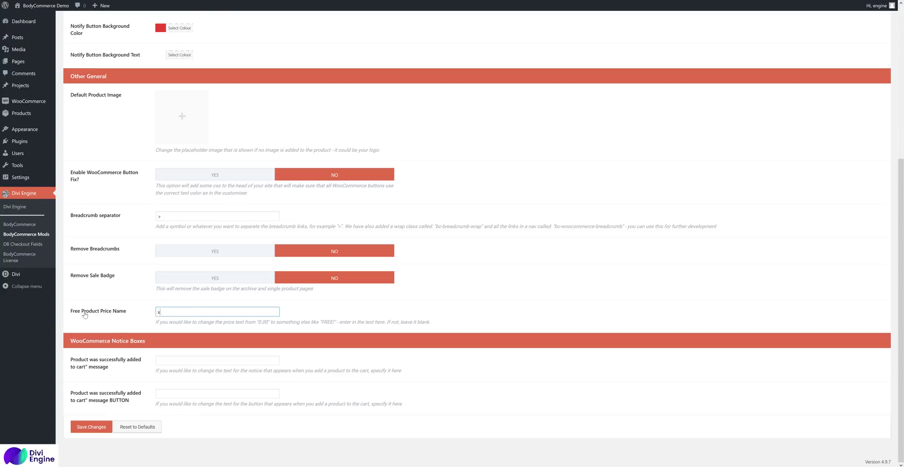
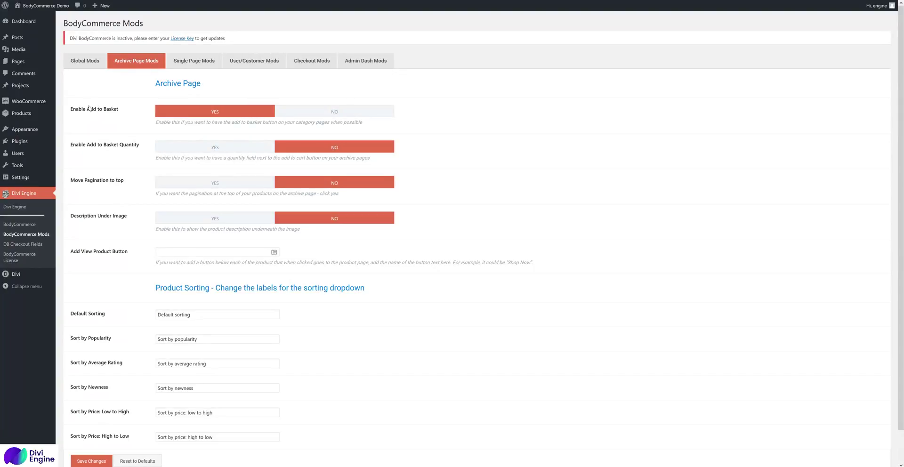
- Review the Archive Page options for add to basket, basket quantity, pagination position, description under image and the view product button
left_click_drag(119, 110, 76, 109)
left_click(145, 147)
left_click_drag(138, 147, 71, 149)
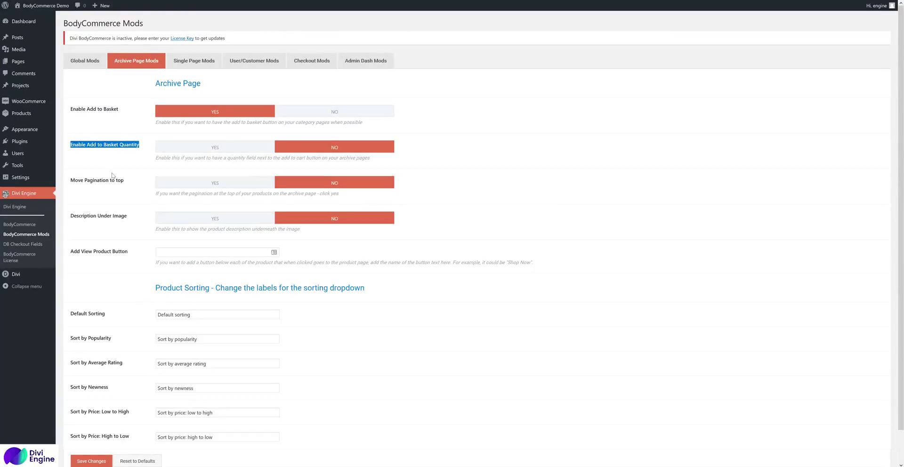
left_click(126, 183)
left_click_drag(126, 183, 69, 185)
left_click_drag(129, 218, 71, 223)
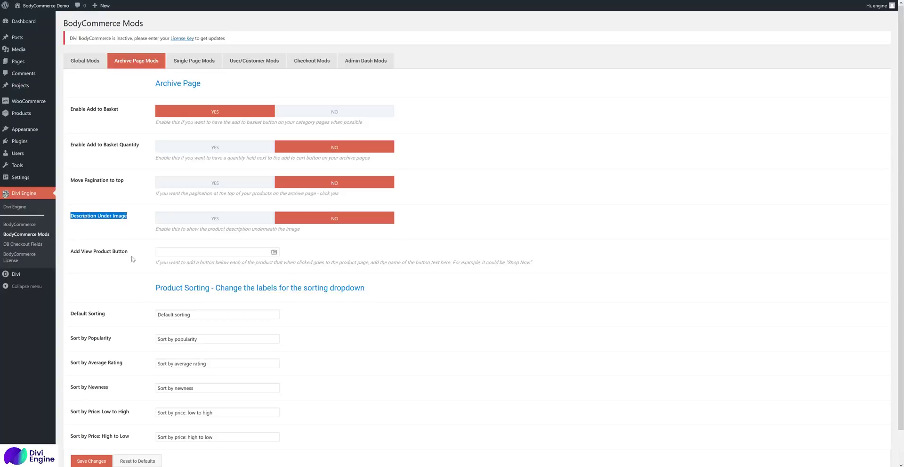
left_click_drag(128, 252, 70, 257)
left_click_drag(114, 111, 86, 113)
scroll(113, 245, "down", 1)
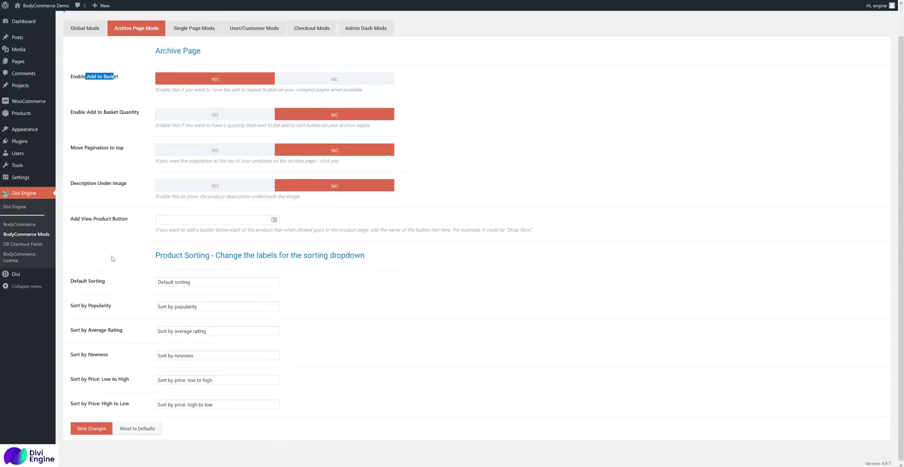
scroll(127, 251, "up", 1)
left_click_drag(127, 251, 76, 107)
left_click(107, 127)
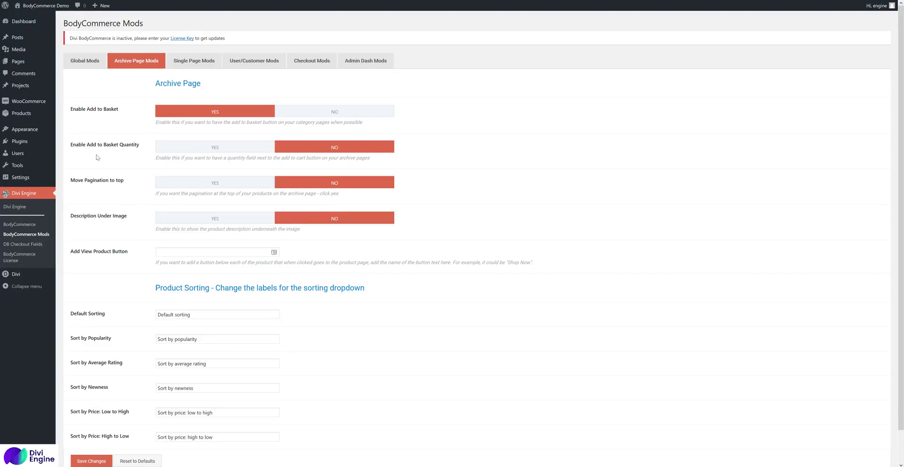
- Change the Sort by Average Rating label to "Sort by rating" and save the archive page mods
scroll(136, 261, "down", 1)
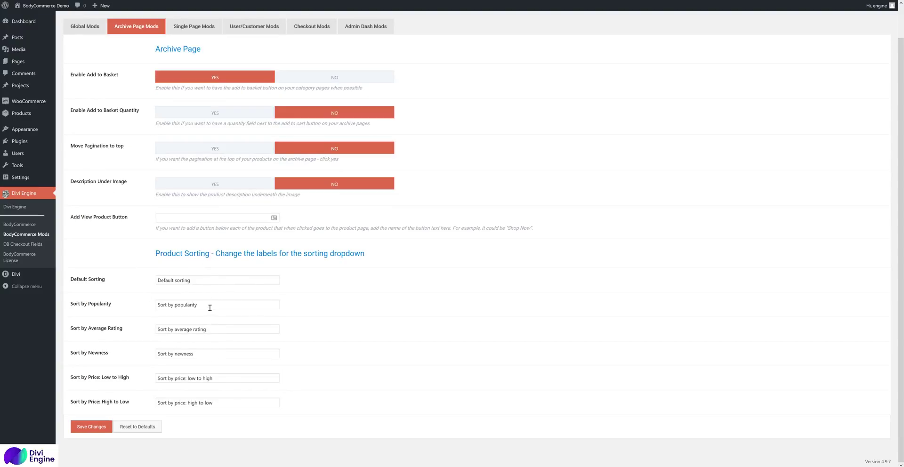
left_click_drag(217, 331, 176, 332)
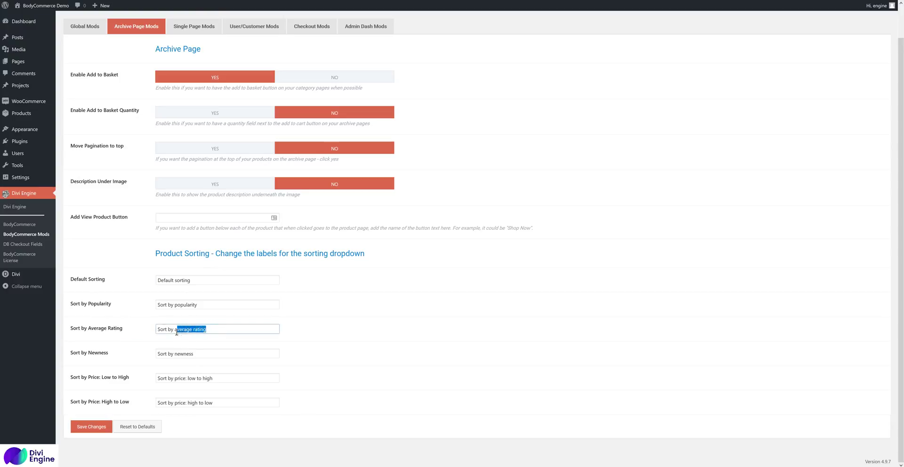
key("BackSpace")
type("ratin")
left_click(92, 427)
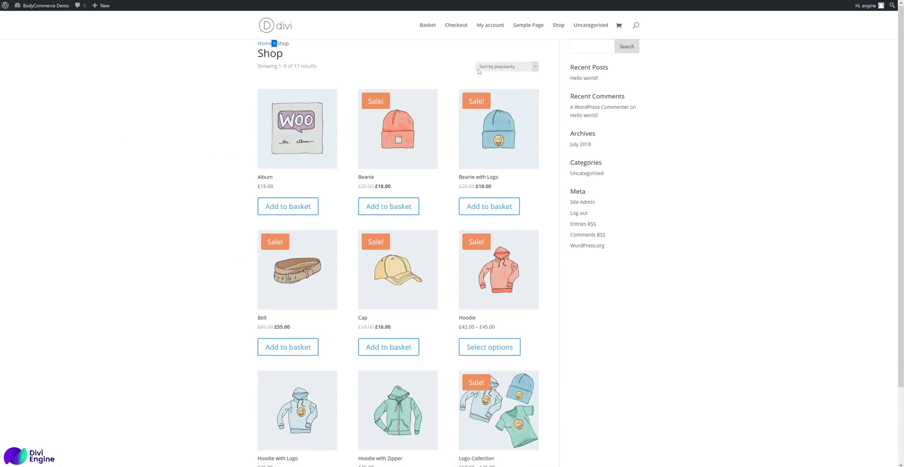
- Reload the live shop page and check the "Sort by rating" label among the product sorting options
left_click(478, 70)
right_click(261, 102)
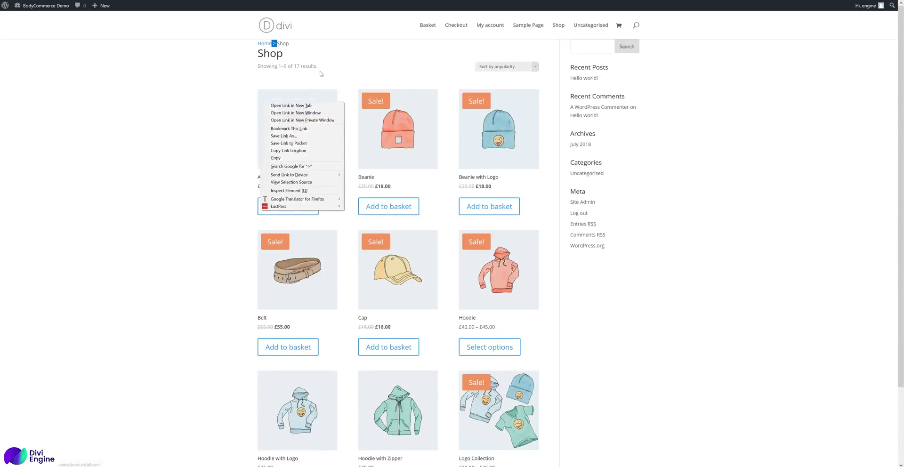
right_click(325, 68)
right_click(396, 49)
left_click_drag(417, 24, 327, 41)
right_click(328, 40)
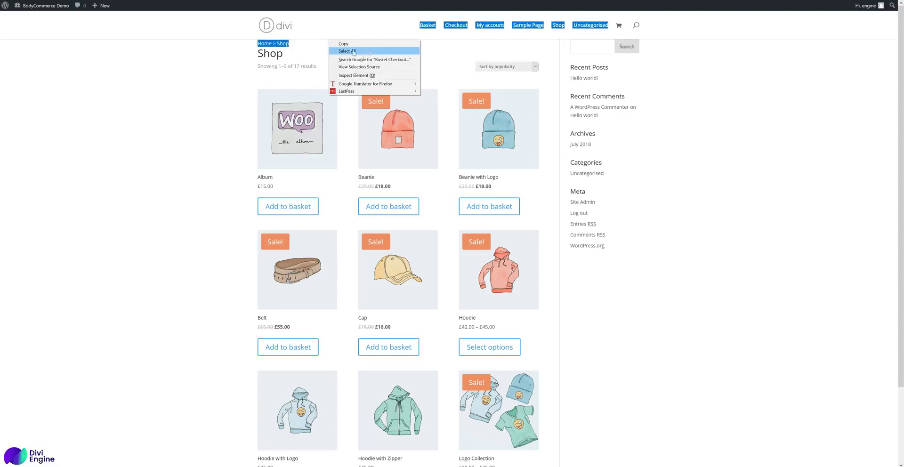
right_click(180, 60)
left_click(225, 70)
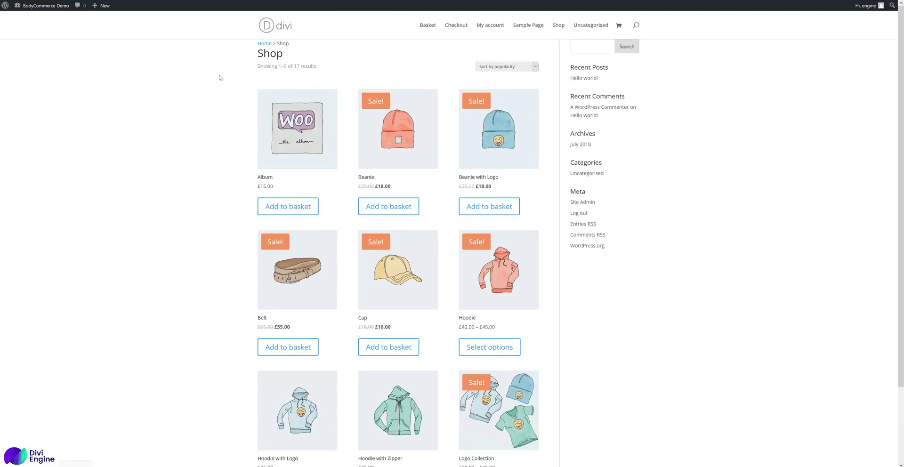
left_click(521, 67)
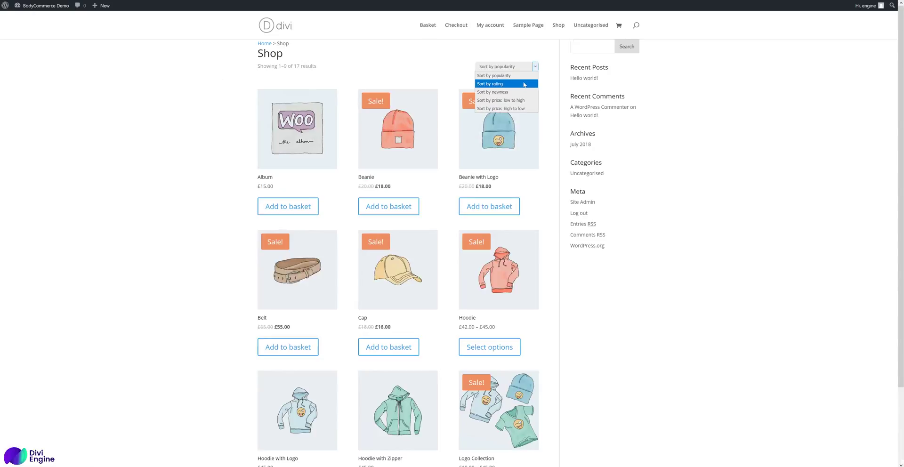
left_click(524, 85)
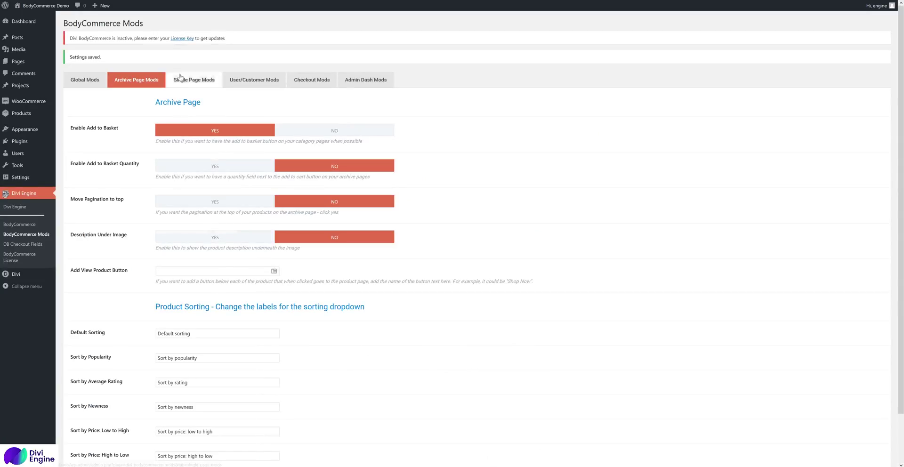
- Open the Single Page Mods settings, and open the WooCommerce product list in a new tab
left_click(180, 78)
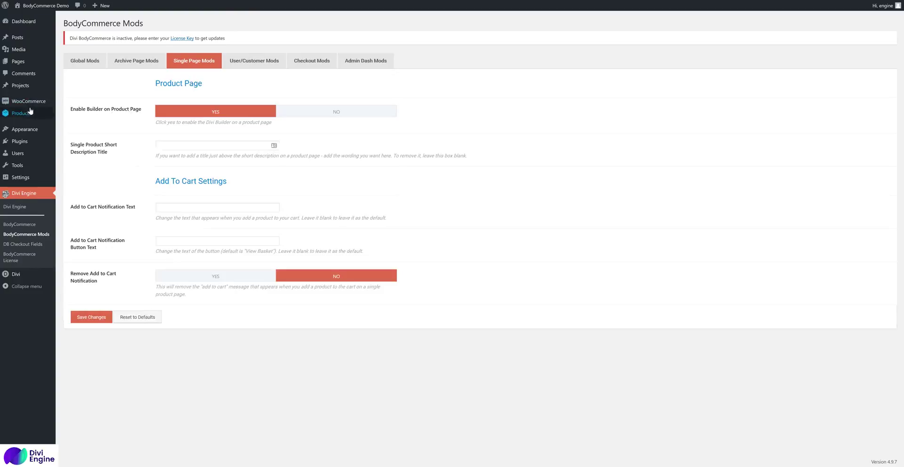
mouse_move(46, 116)
right_click(76, 116)
left_click(99, 120)
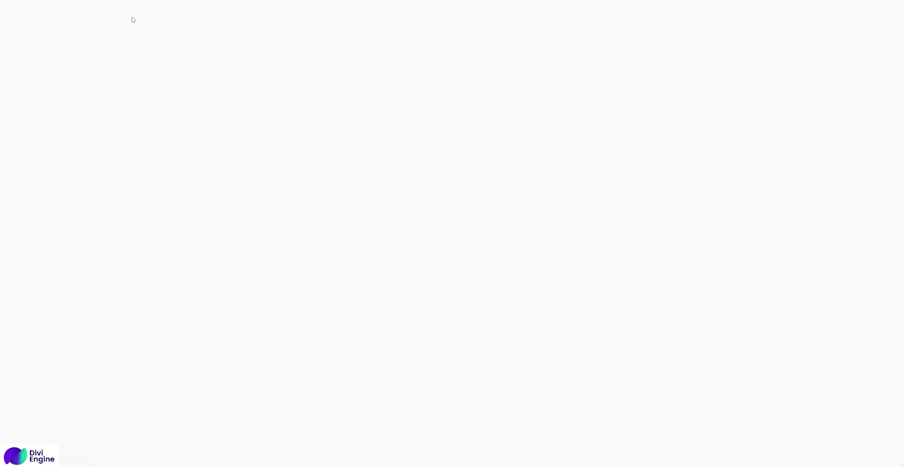
left_click(175, 236)
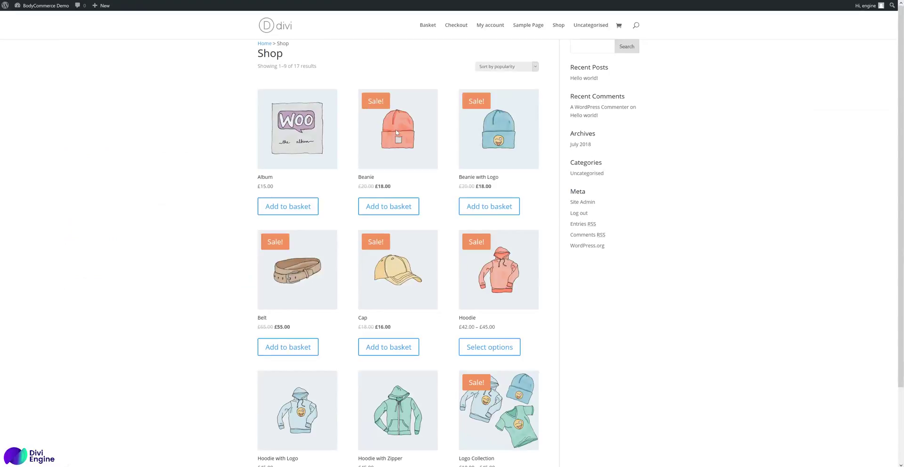
- View the Hoodie product on the live shop, and open the User/Customer Mods settings
left_click(519, 291)
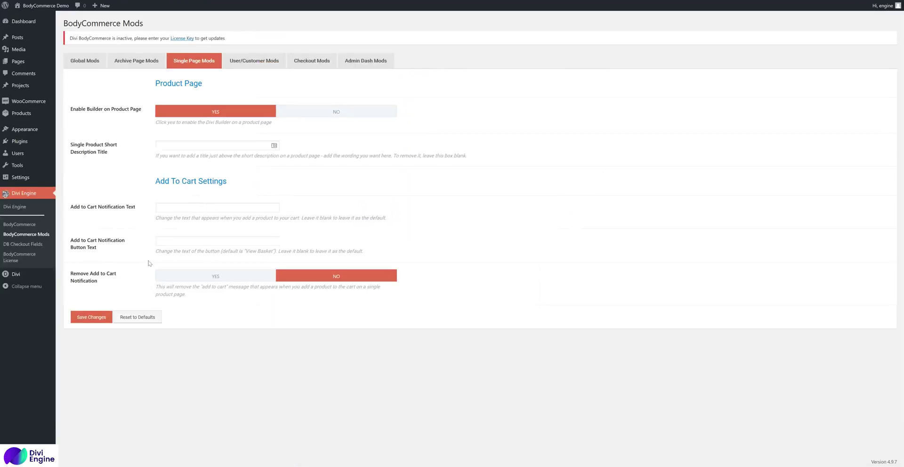
left_click(272, 62)
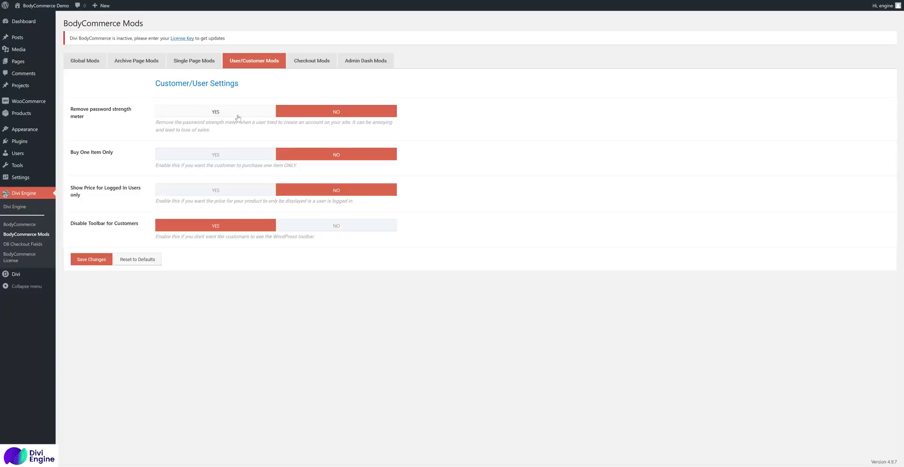
- Switch Remove password strength meter on and back off, and enable Buy One Item Only and Show Price for Logged In Users only
left_click(259, 113)
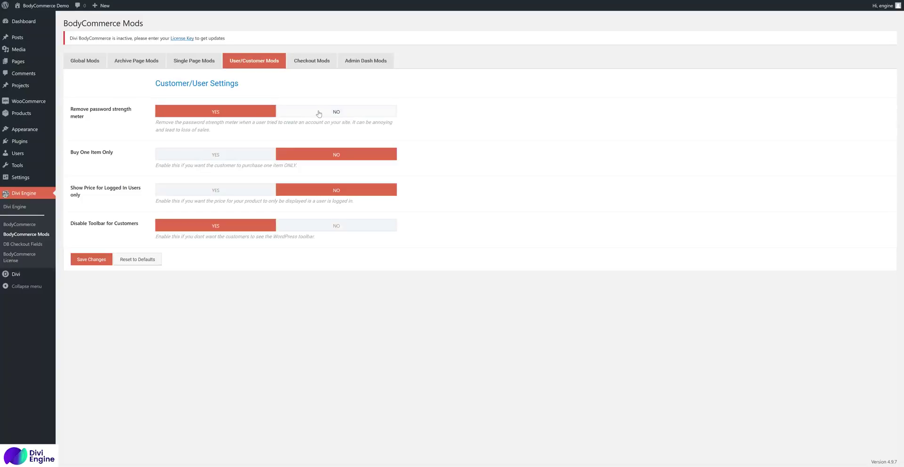
left_click(318, 113)
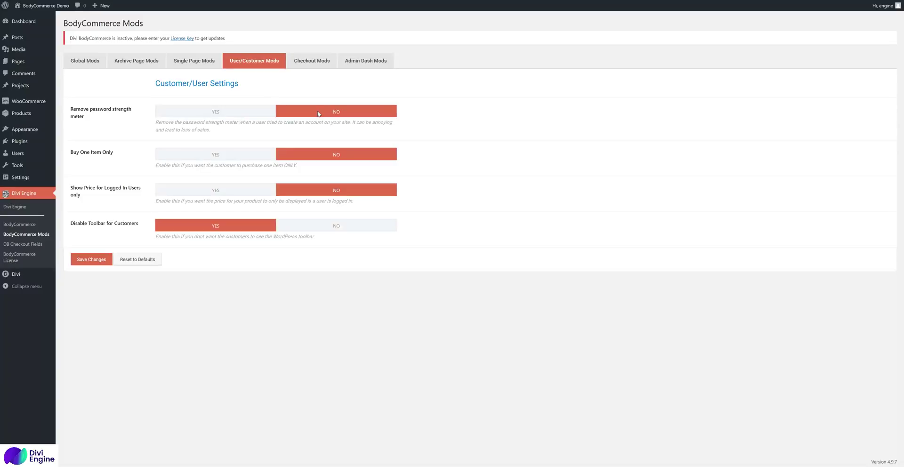
left_click(184, 153)
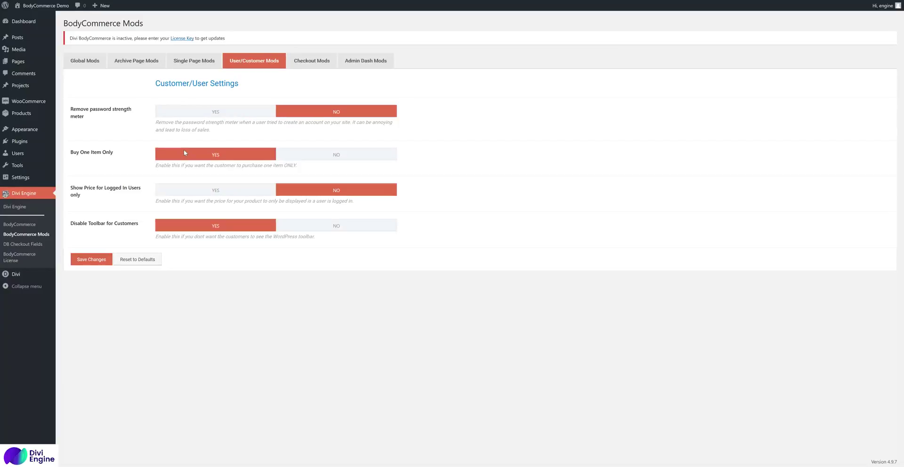
left_click(213, 193)
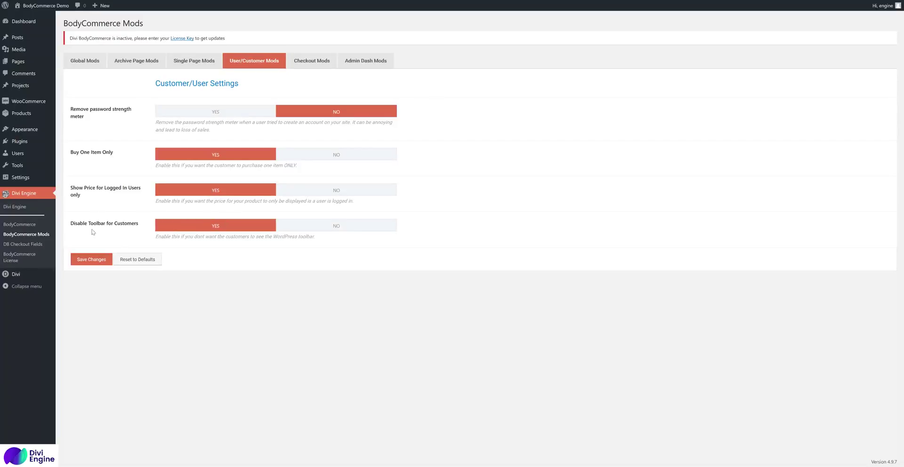
- In the Checkout Mods, set the default country to Afghanistan, enable the custom checkbox at checkout, and save the changes
left_click(316, 64)
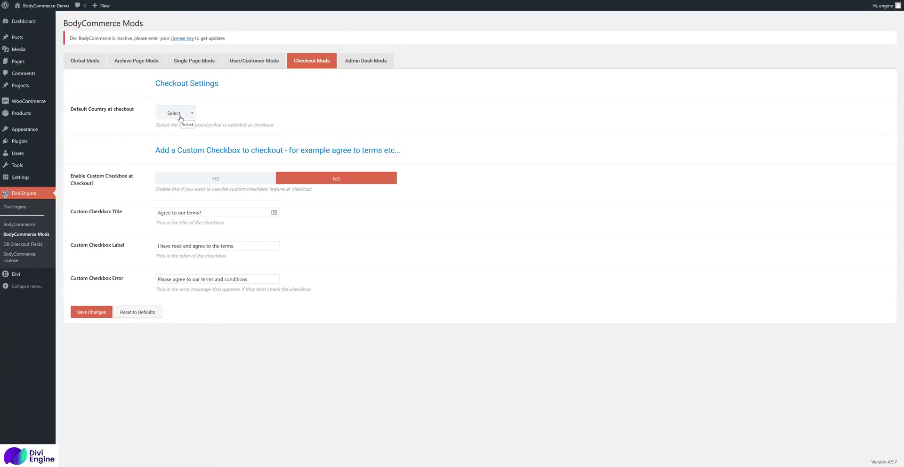
left_click(181, 118)
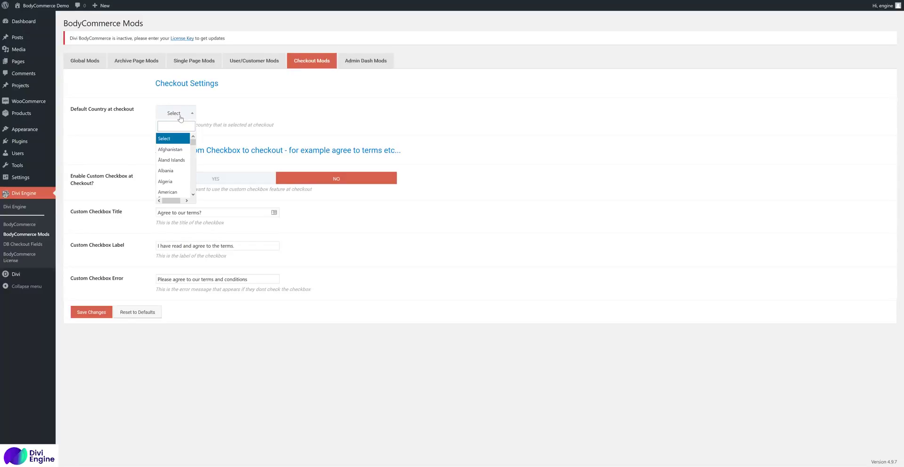
left_click(177, 149)
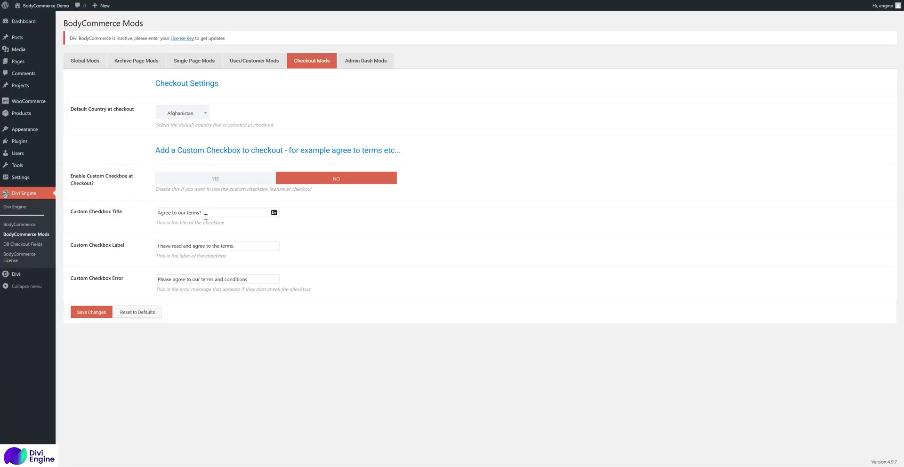
left_click(248, 181)
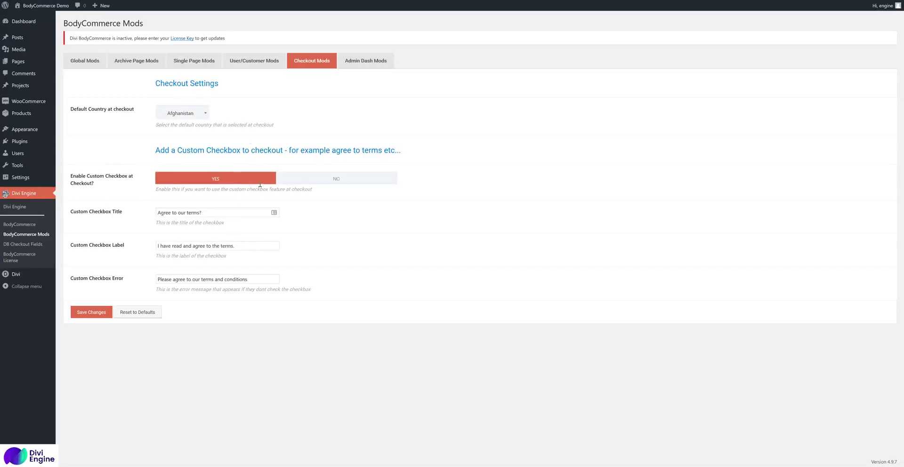
left_click(91, 312)
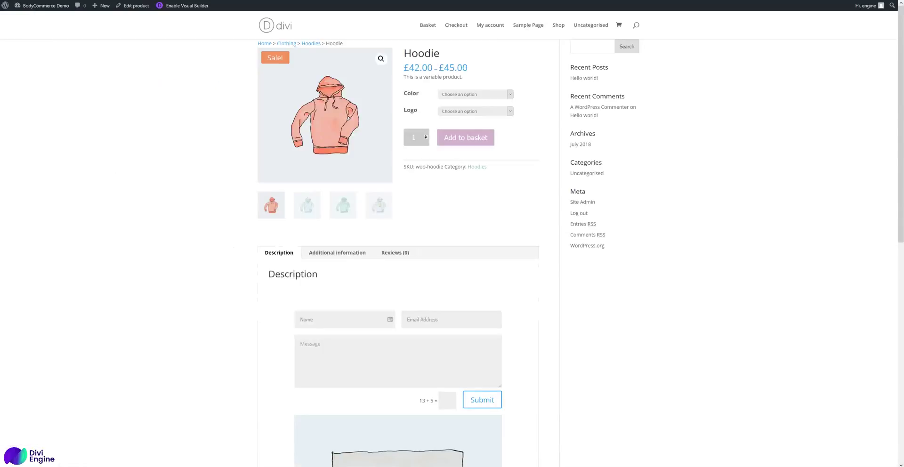
- View the basket from the live Hoodie product page, and go back to the shop
left_click(620, 26)
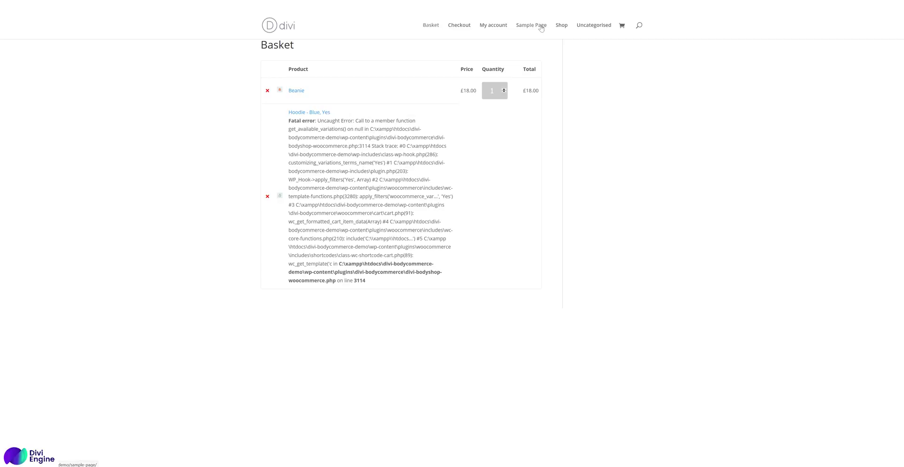
left_click(565, 29)
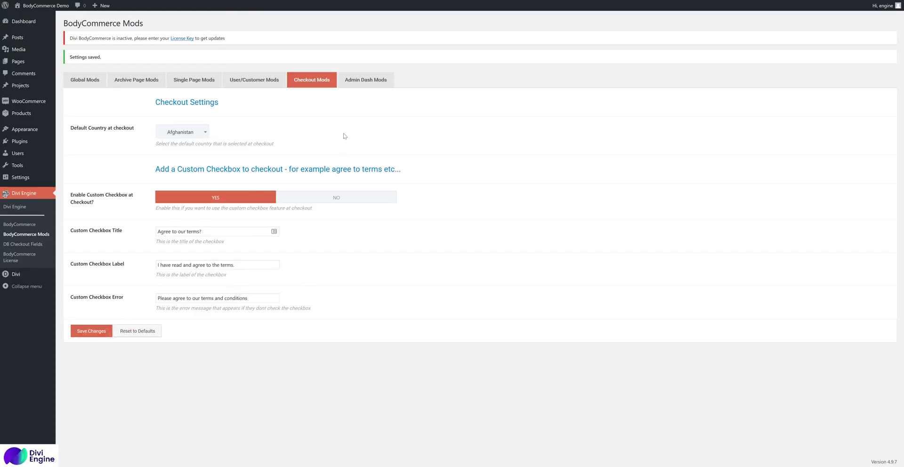
- In the Admin Dash Mods, change the WooCommerce name to "BodyCommerce Store"
left_click(366, 80)
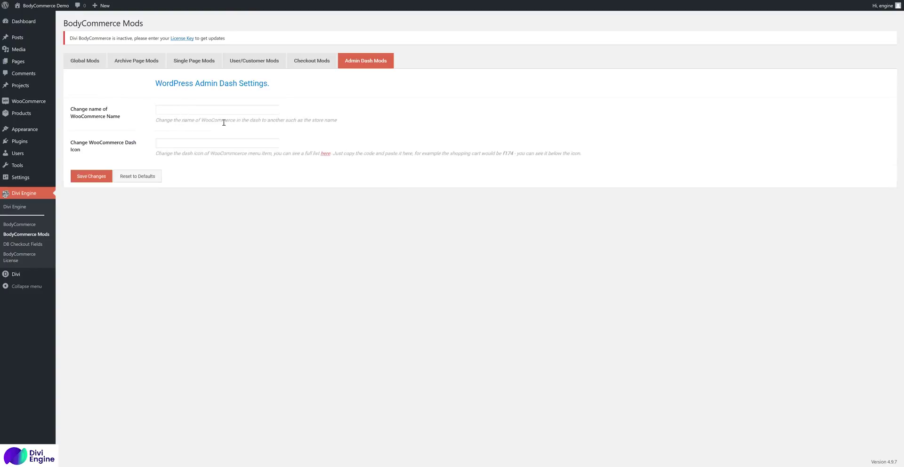
left_click(211, 111)
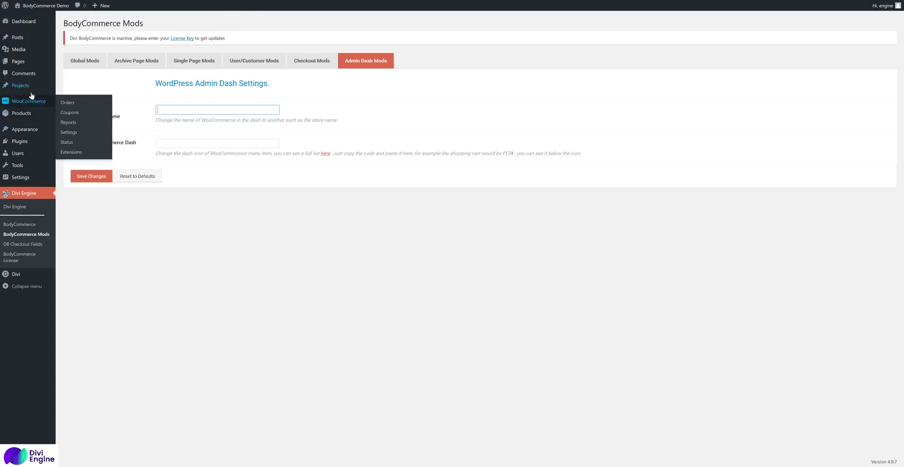
left_click(206, 111)
key("Down")
key("Tab")
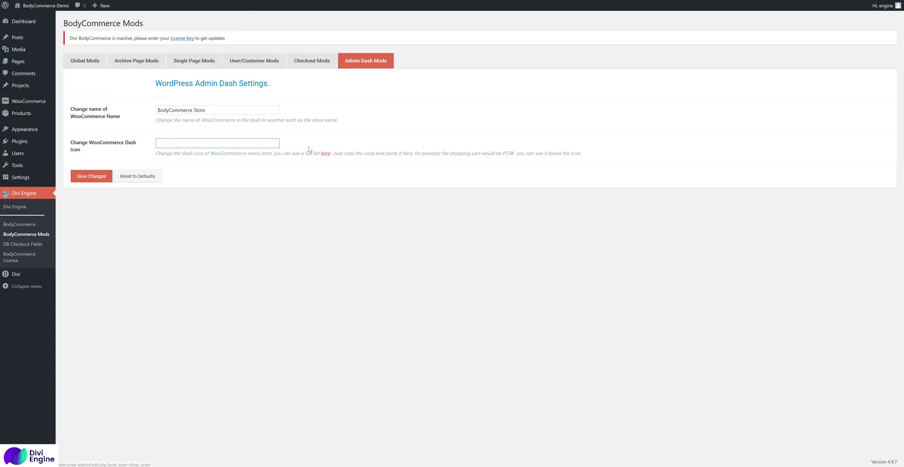
- Consult the Dashicons list, set the WooCommerce dash icon to f126, and save the admin dash settings
left_click(325, 154)
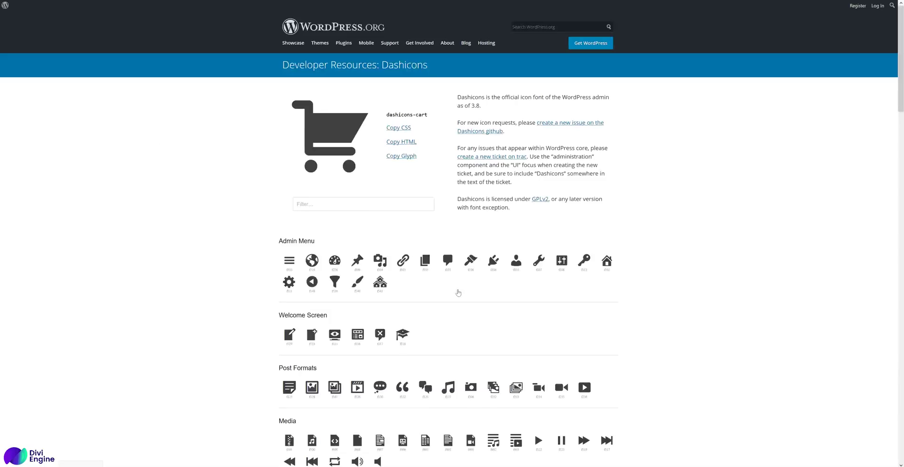
scroll(372, 372, "down", 4)
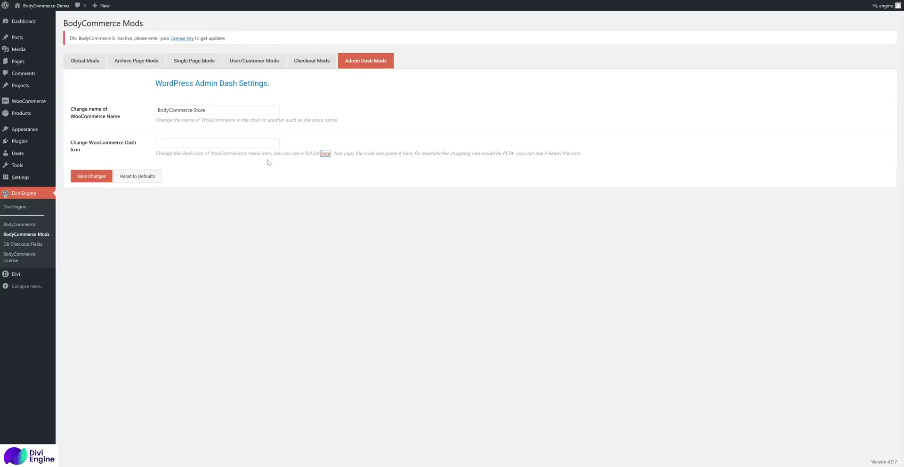
left_click(243, 146)
type("f126")
left_click(92, 176)
mouse_move(18, 104)
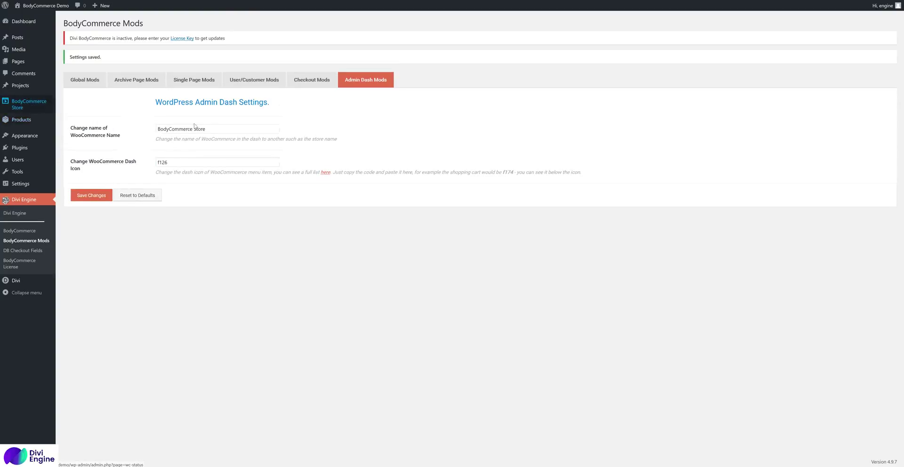
- Clear the custom WooCommerce name and dash icon, and save the admin dash settings
left_click_drag(207, 129, 135, 123)
key("BackSpace")
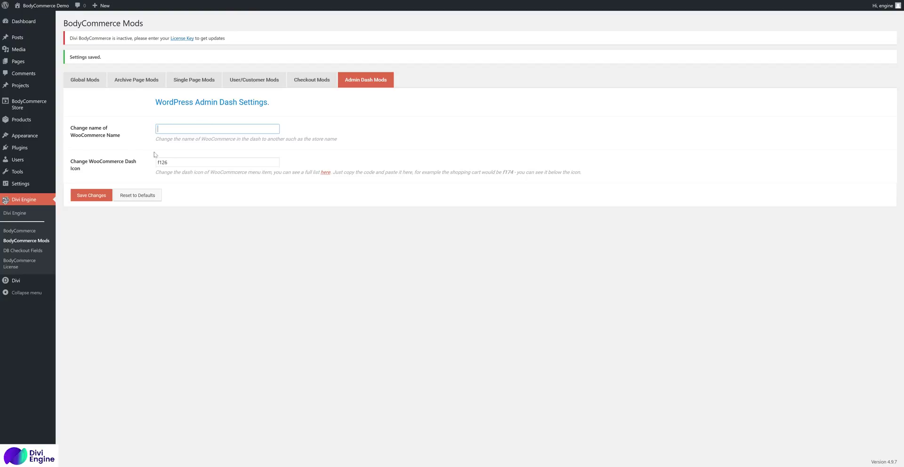
left_click_drag(178, 161, 146, 162)
key("BackSpace")
left_click(94, 196)
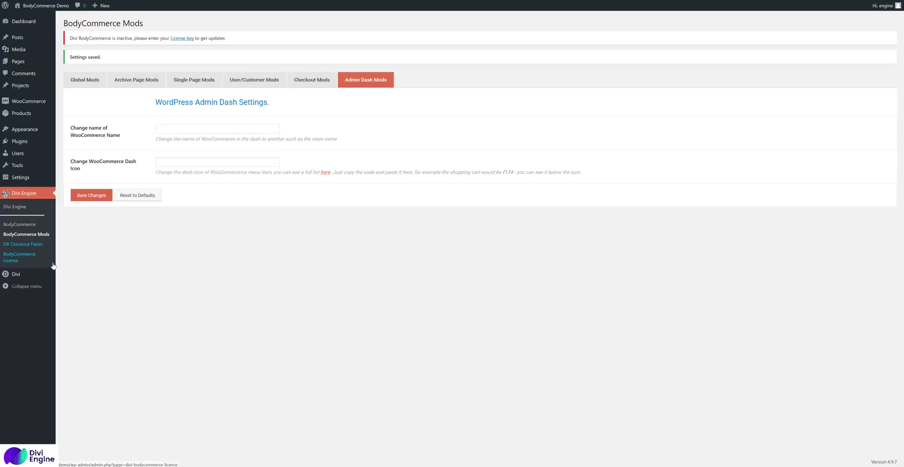
- Open the basket from the live Album page, proceed to checkout, and examine the default country, terms checkbox and billing fields
left_click(116, 102)
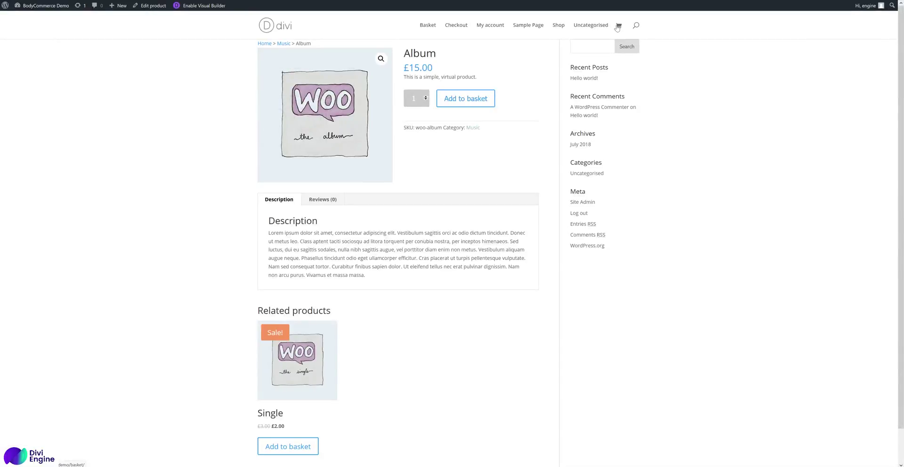
left_click(618, 27)
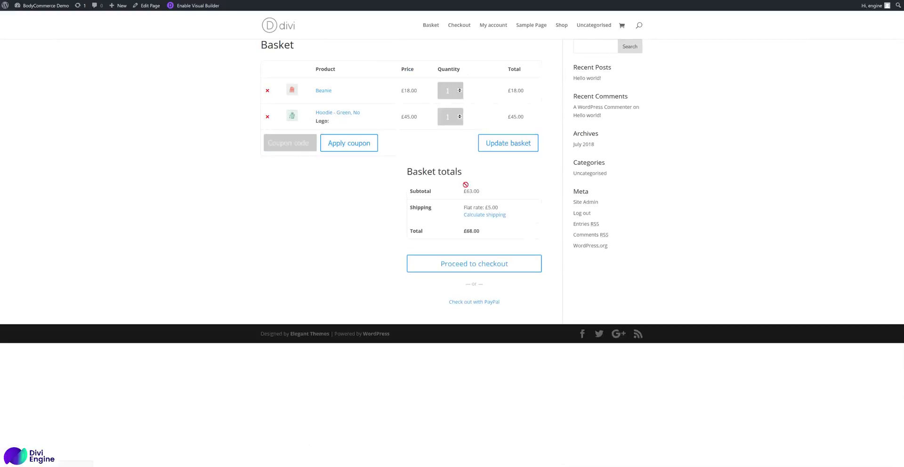
left_click(478, 265)
scroll(212, 266, "down", 2)
scroll(212, 269, "up", 2)
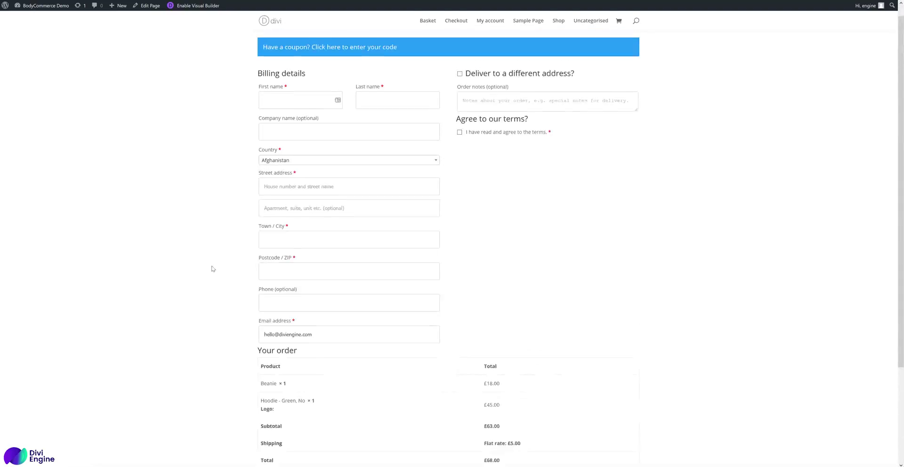
scroll(213, 269, "up", 1)
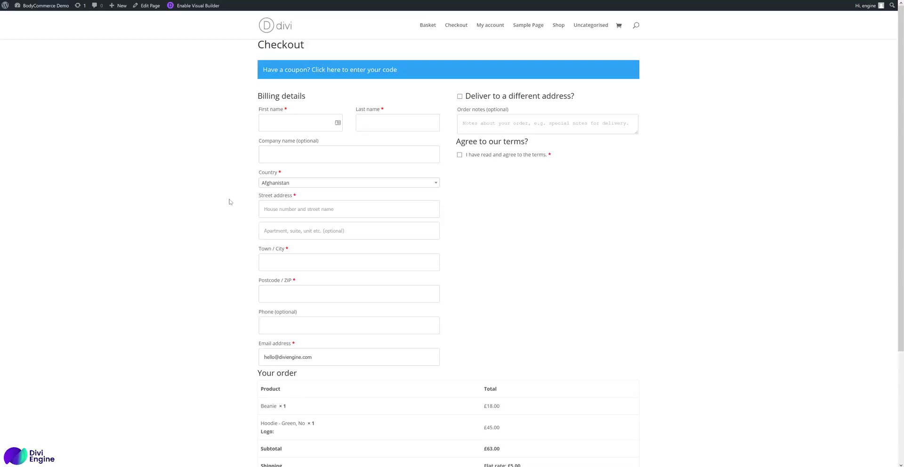
scroll(201, 234, "down", 2)
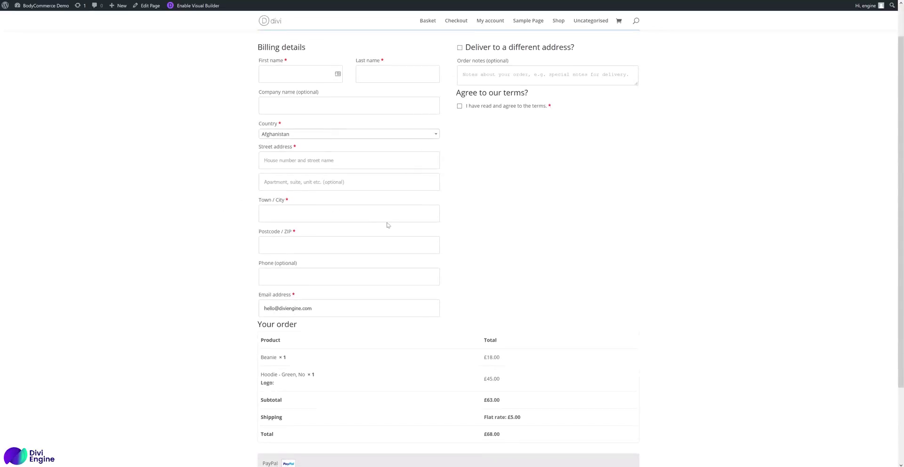
scroll(389, 225, "up", 1)
scroll(391, 214, "down", 1)
scroll(392, 215, "up", 1)
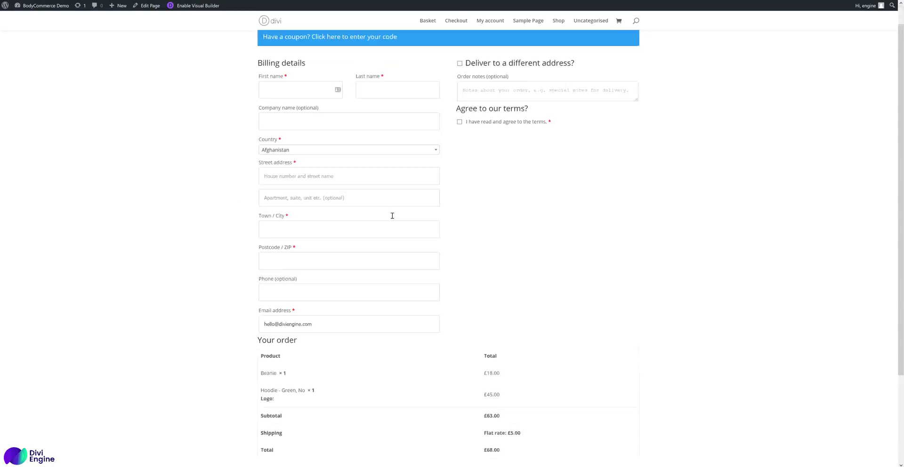
scroll(392, 216, "up", 1)
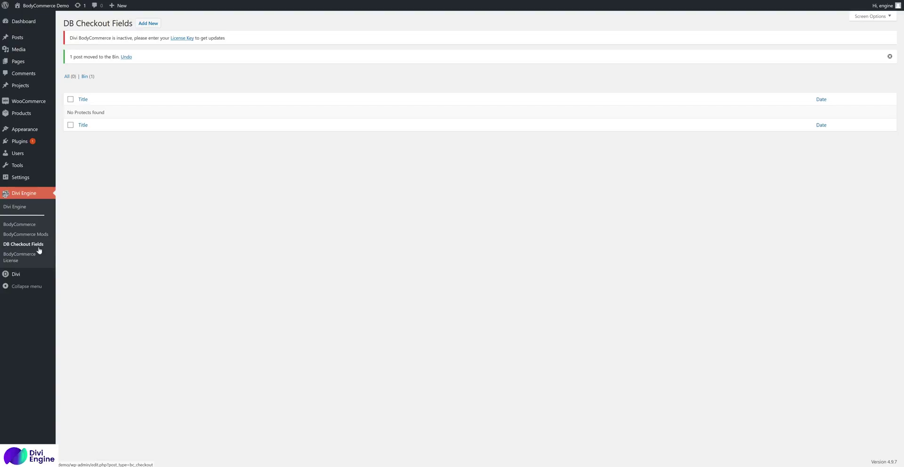
- Add a new DB checkout field titled and labelled "Favourite Color" with the placeholder "Green"
left_click(151, 25)
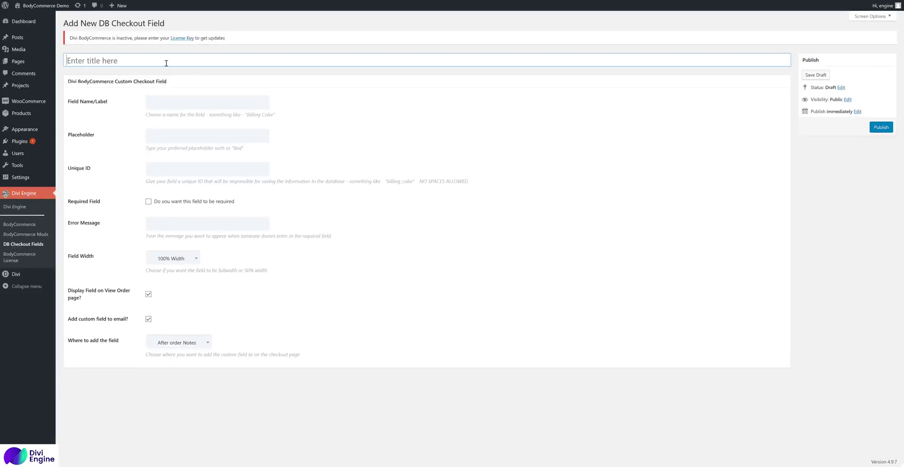
type("Favourite Color")
left_click(213, 99)
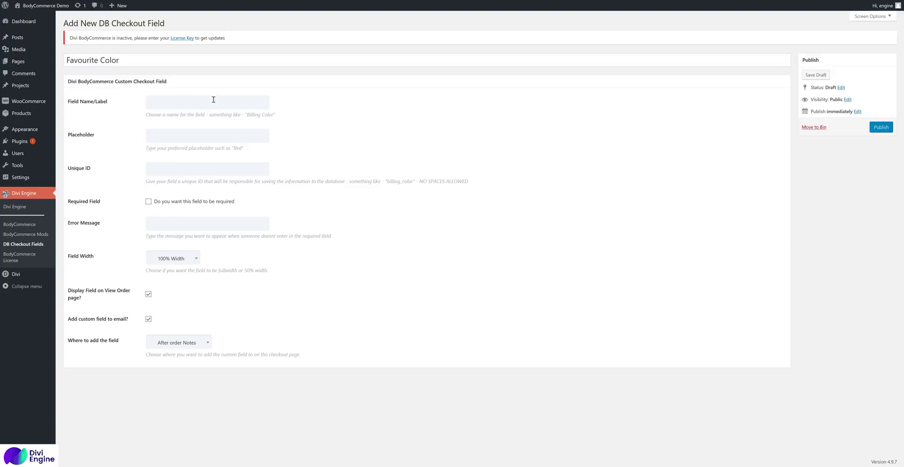
triple_click(186, 65)
key("ctrl+c")
left_click(207, 102)
key("ctrl+v")
type("Gree")
- Set the checkout field's unique ID to "favourite_color_bodycommerce"
left_click(189, 171)
type("favourite_color_bodycommerce")
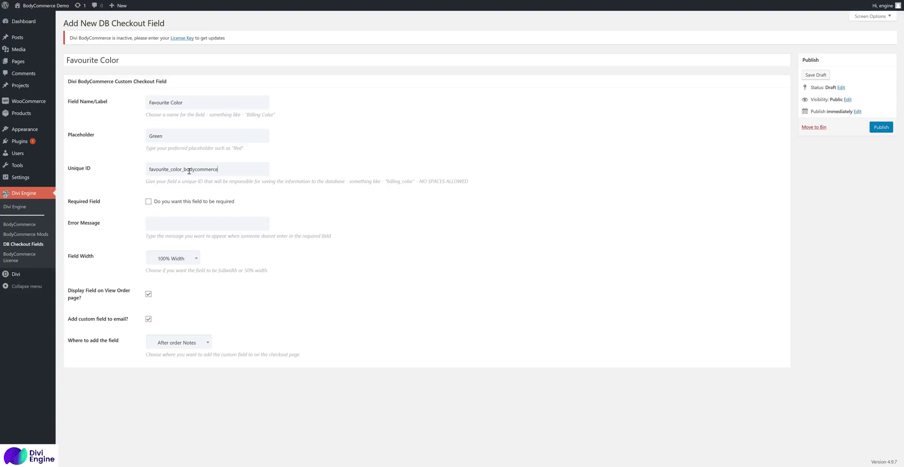
left_click_drag(182, 169, 146, 169)
left_click(189, 169)
double_click(184, 169)
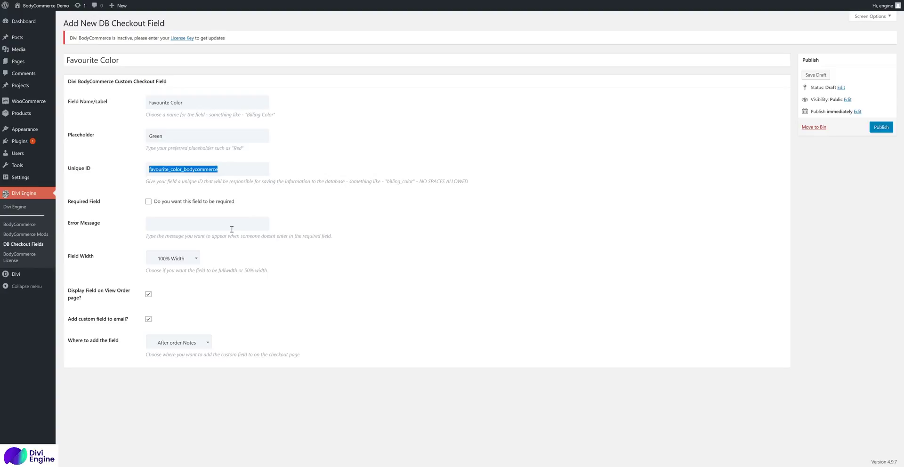
- Leave the field not required and set its error message to "Please select your favourite color"
double_click(197, 202)
left_click(284, 210)
left_click(186, 224)
type("Please select you")
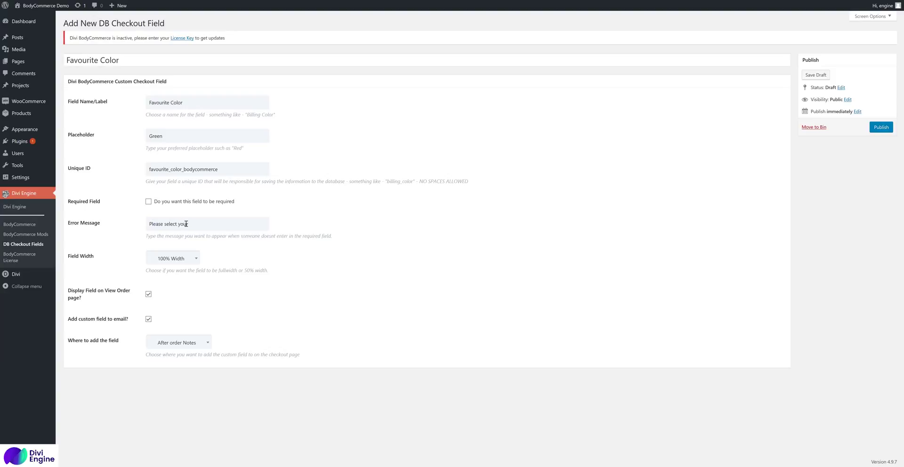
type("r fav color")
double_click(153, 102)
double_click(194, 224)
type("Favourite")
left_click(192, 224)
key("BackSpace")
type("f")
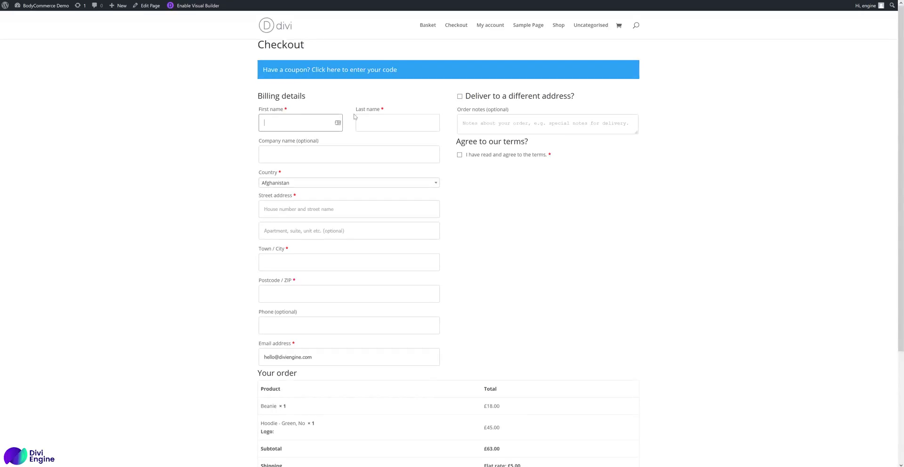
- Look at the field layout on the live checkout page, and set the new field's location to After order Notes
left_click(280, 155)
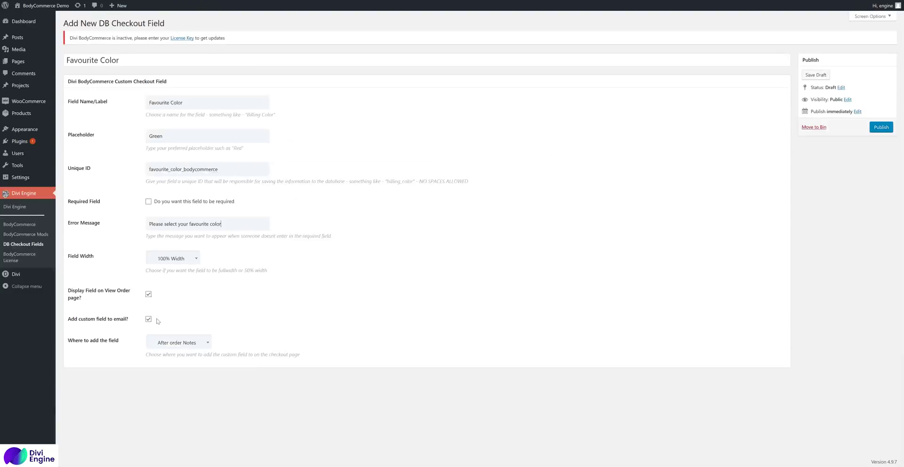
left_click(148, 295)
left_click(155, 347)
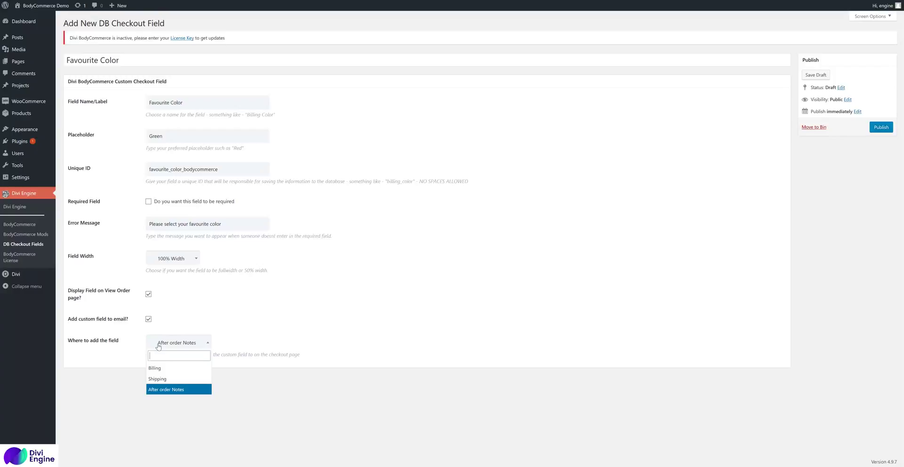
left_click(178, 390)
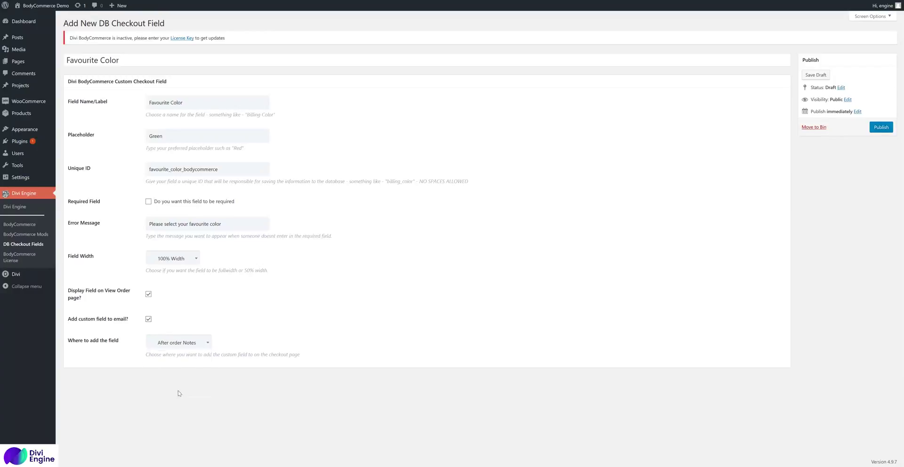
- Publish the Favourite Color checkout field and reload the live checkout page to load it
left_click(884, 128)
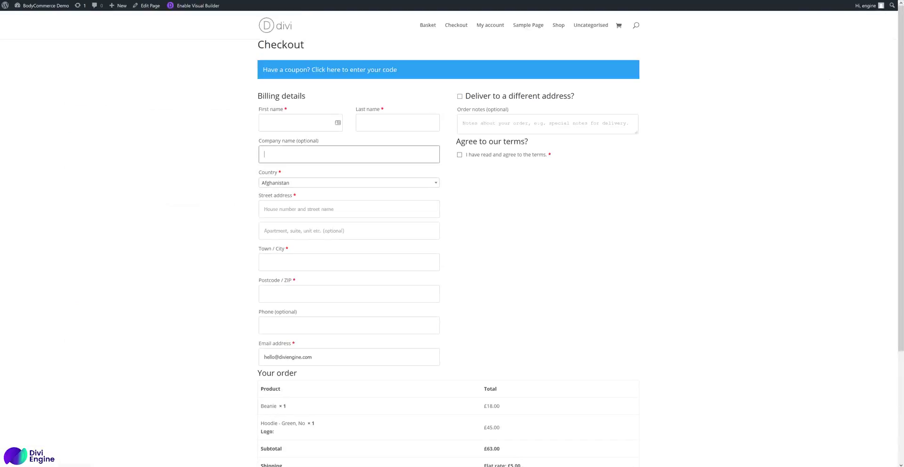
right_click(653, 162)
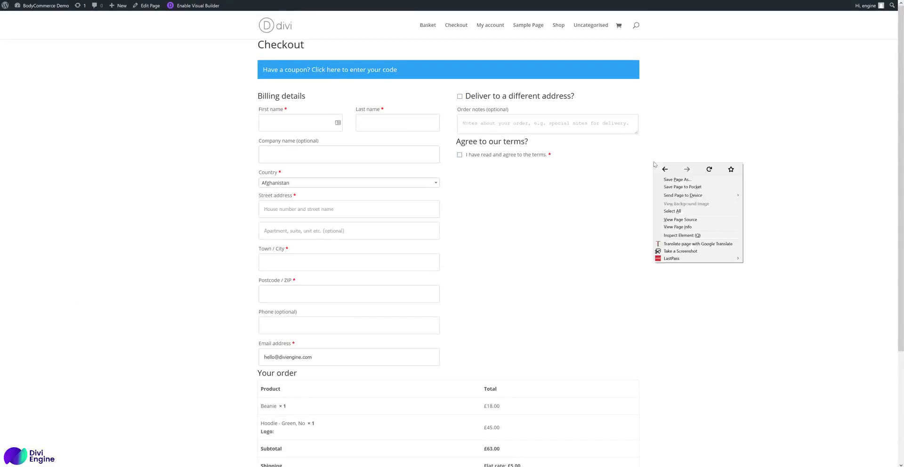
left_click(716, 172)
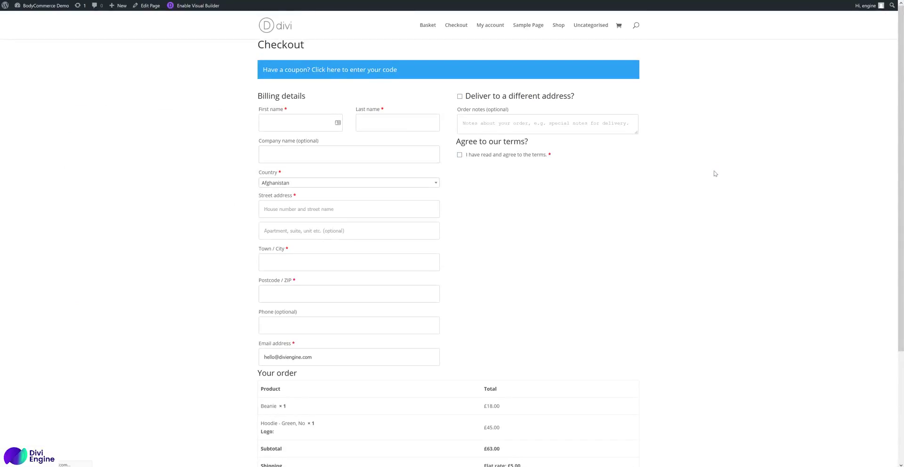
- Test the Favourite Color field on the checkout page with sample text "zxvczxv", clear it, and toggle delivery to a different address
left_click(480, 182)
left_click(499, 187)
type("zxvczxv")
double_click(461, 180)
key("BackSpace")
left_click(583, 276)
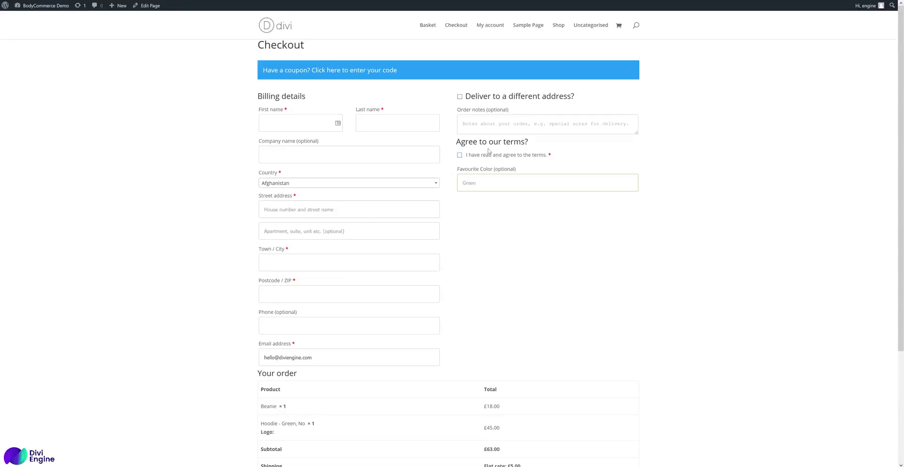
left_click(460, 97)
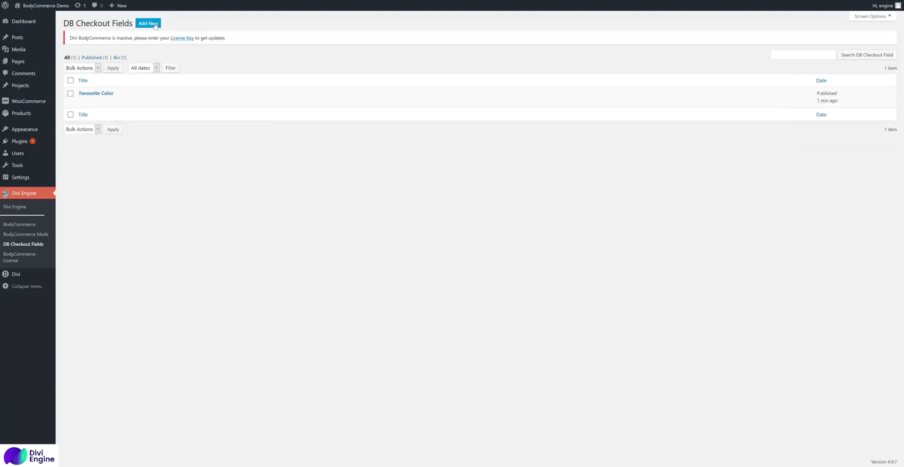
- Open the main BodyCommerce settings page from the admin area
left_click(38, 225)
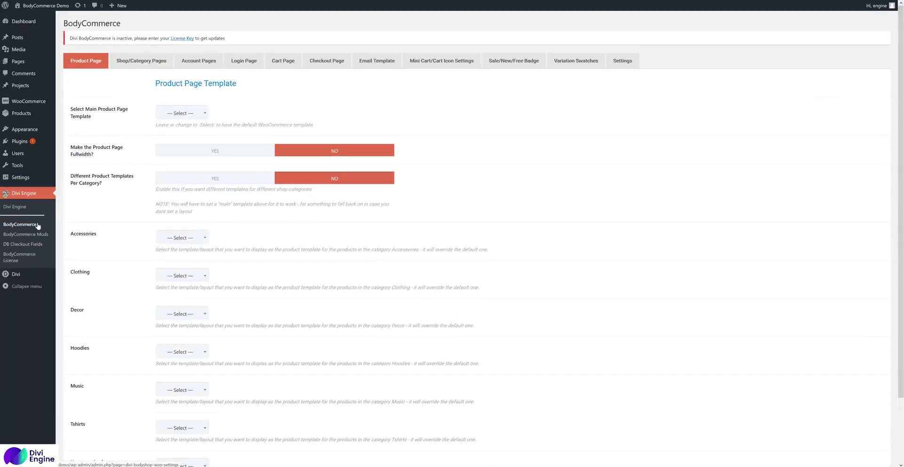